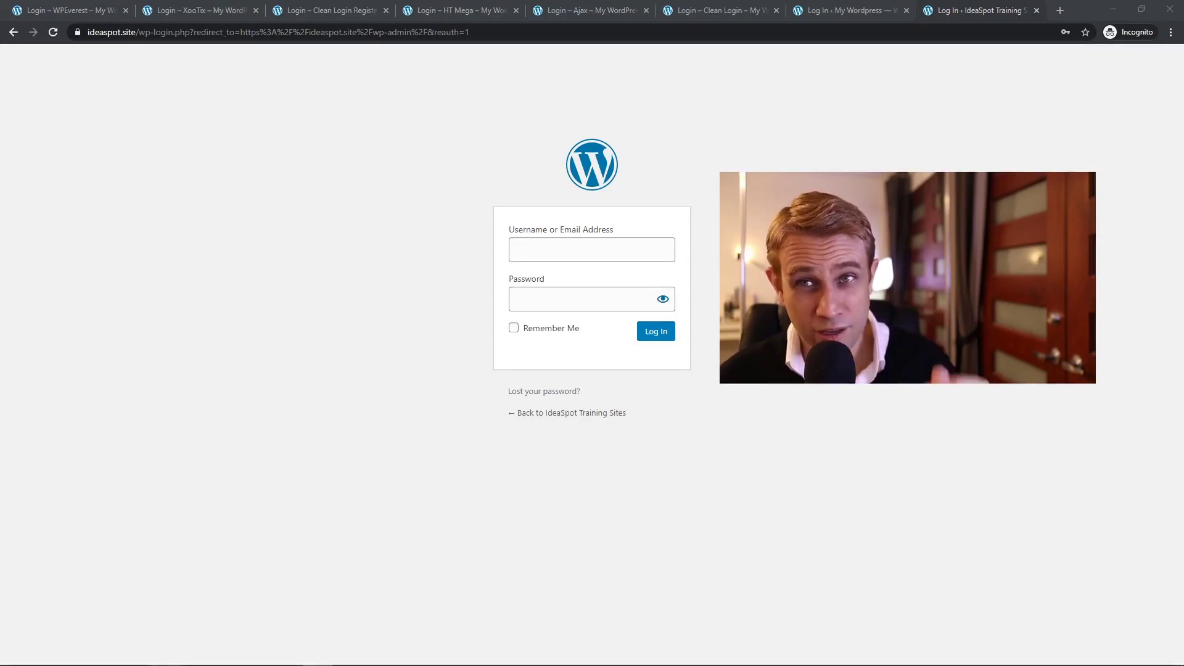
Step: Compare the custom-branded WordPress login page with the Clean Login example page
{"action": "left_click", "coordinate": [833, 14]}
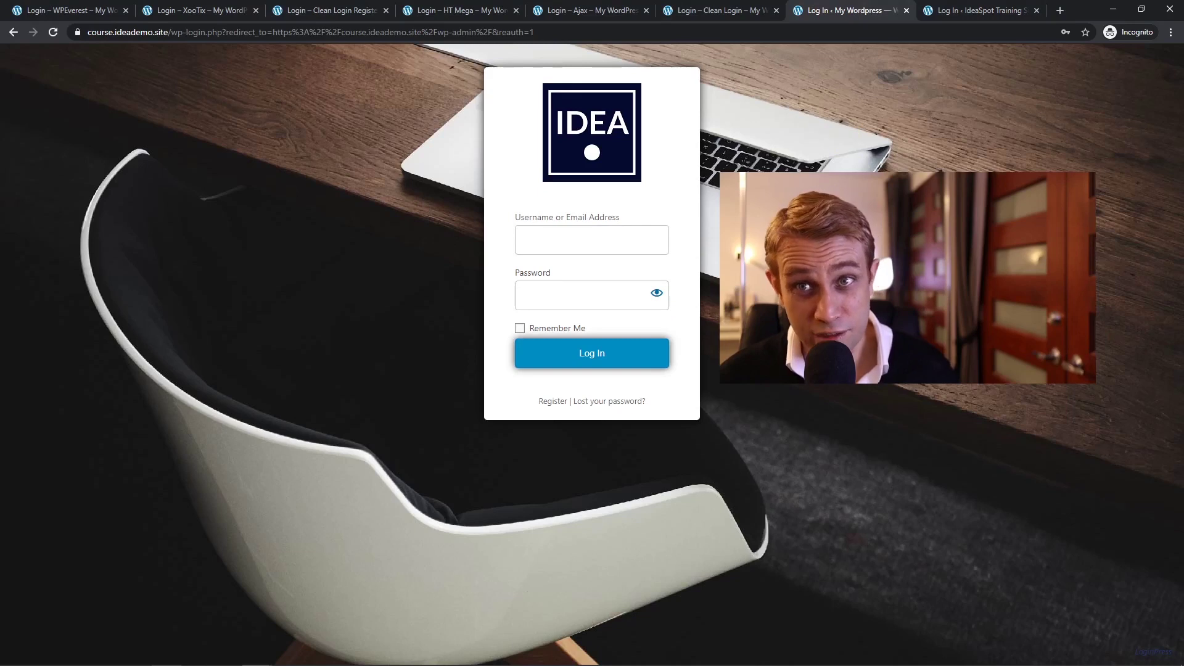
{"action": "left_click", "coordinate": [732, 11]}
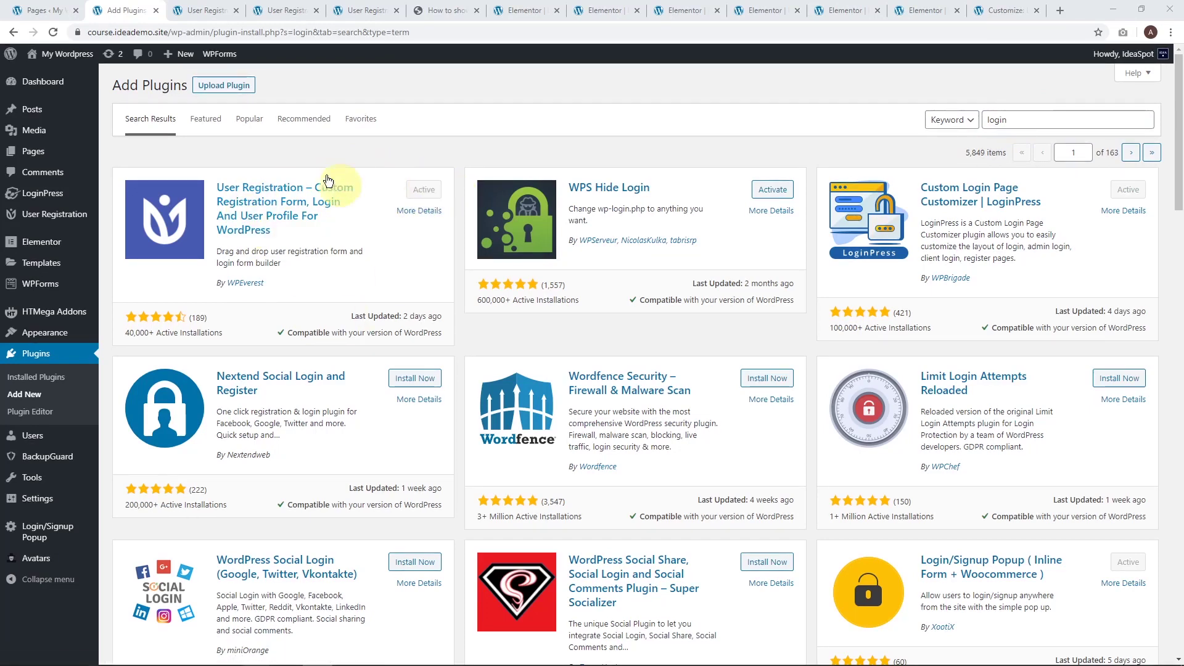
Step: Copy the Default form's shortcode [user_registration_form id="577"] from the User Registration form list
{"action": "key", "text": "ctrl+Tab"}
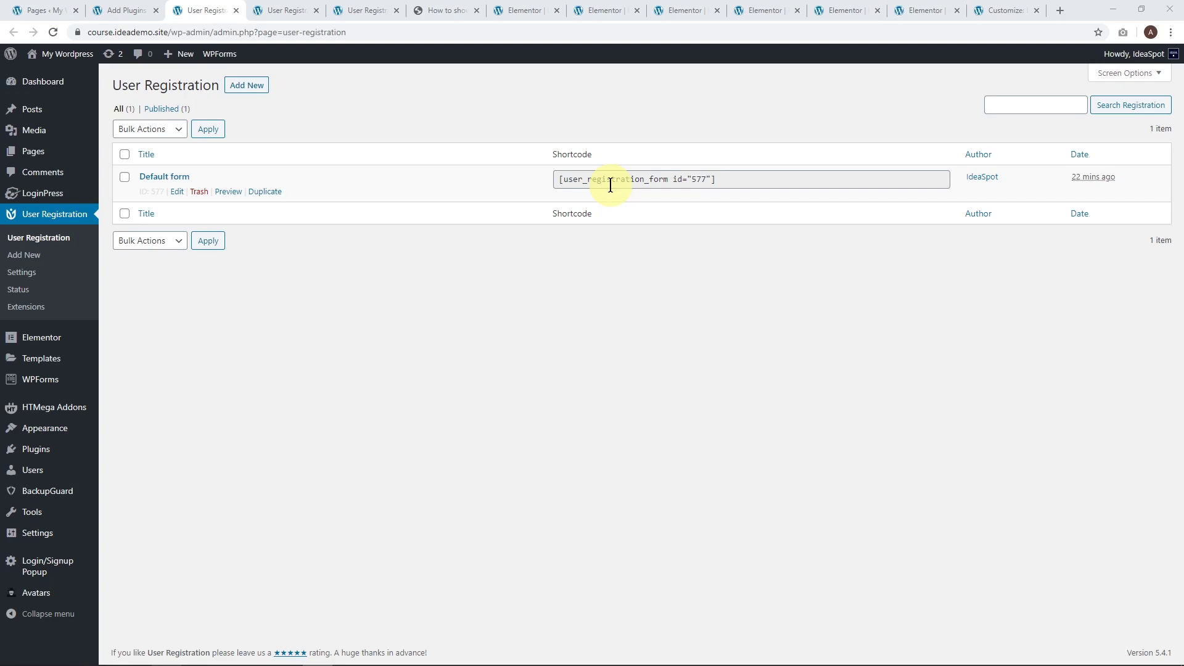
{"action": "left_click", "coordinate": [635, 177]}
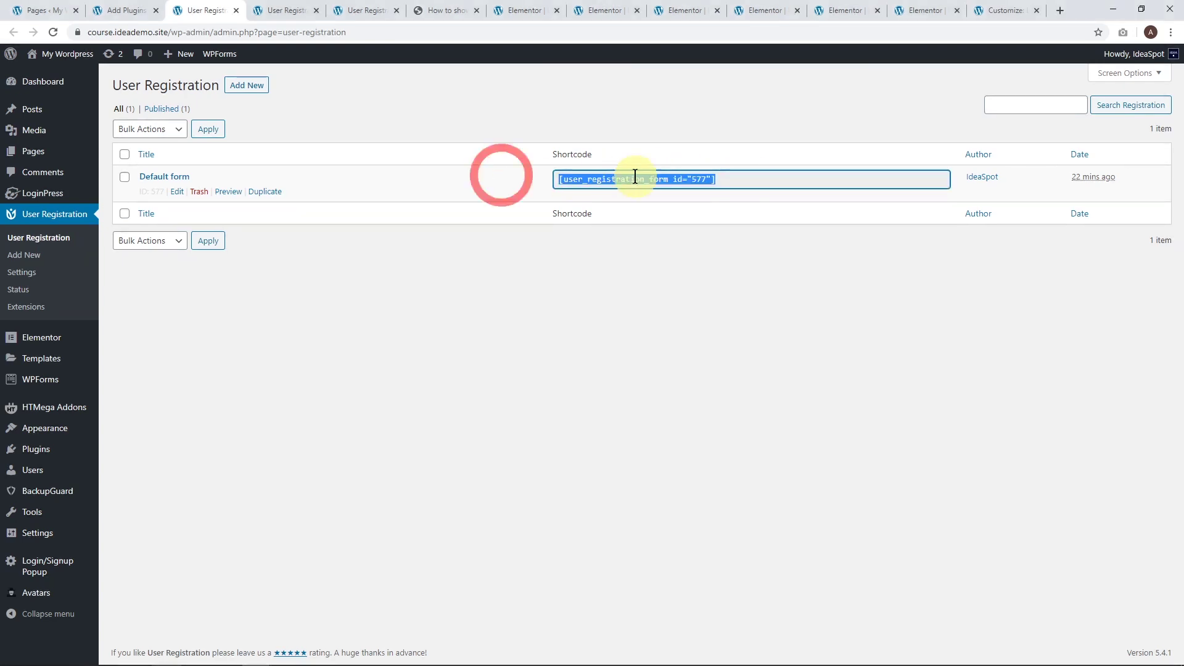
{"action": "right_click", "coordinate": [633, 177]}
{"action": "left_click", "coordinate": [660, 188]}
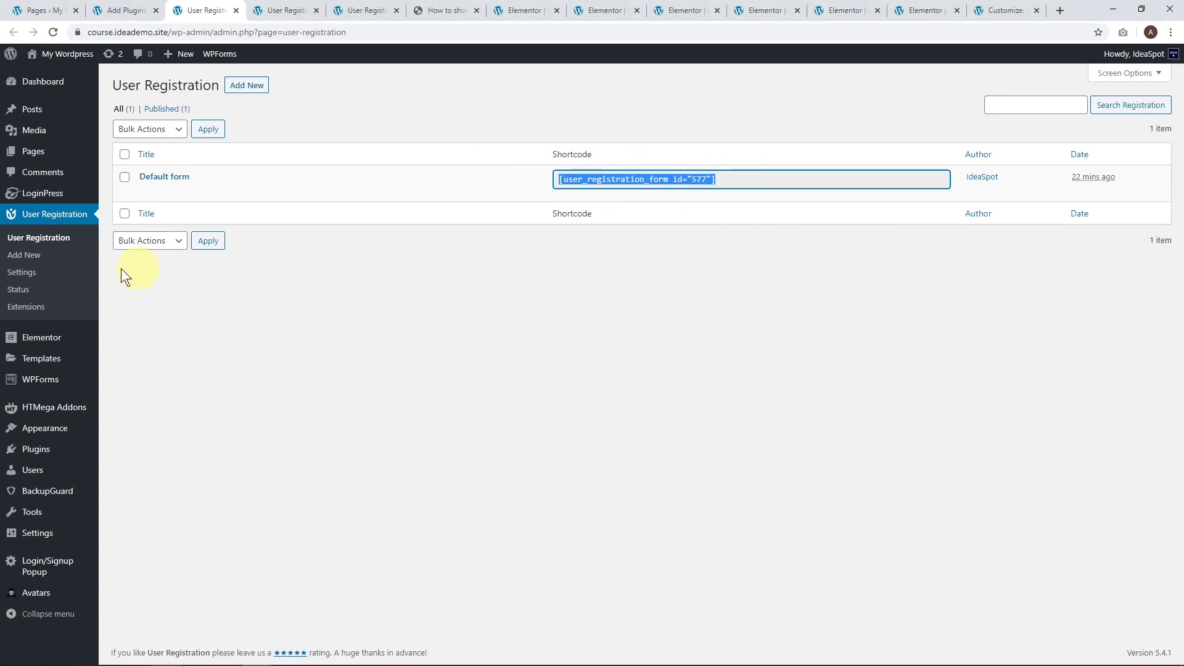
Step: Review User Registration's general and login options and the documented login shortcode [user_registration_my_account]
{"action": "left_click", "coordinate": [281, 10]}
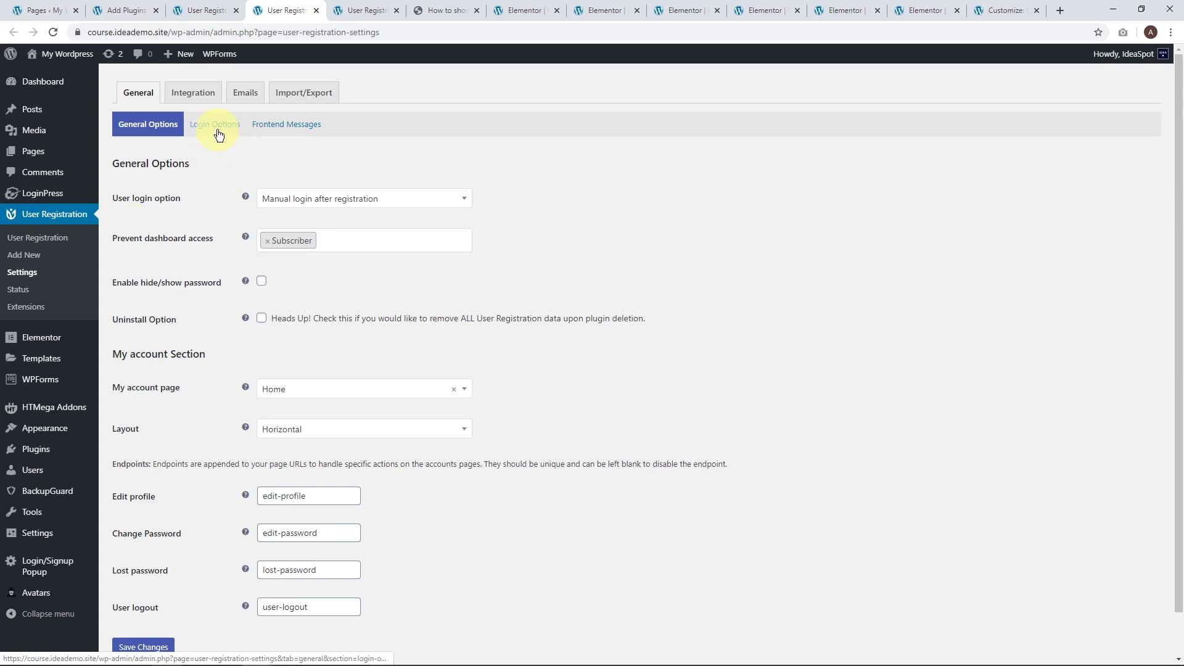
{"action": "left_click", "coordinate": [357, 10]}
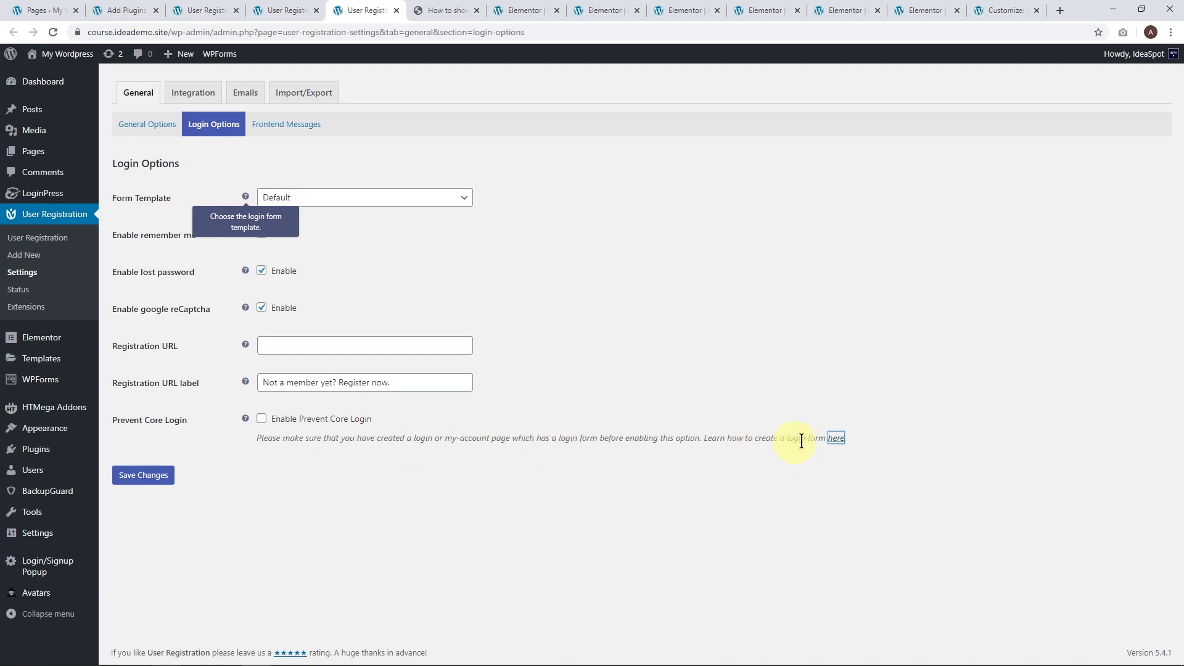
{"action": "left_click", "coordinate": [454, 9]}
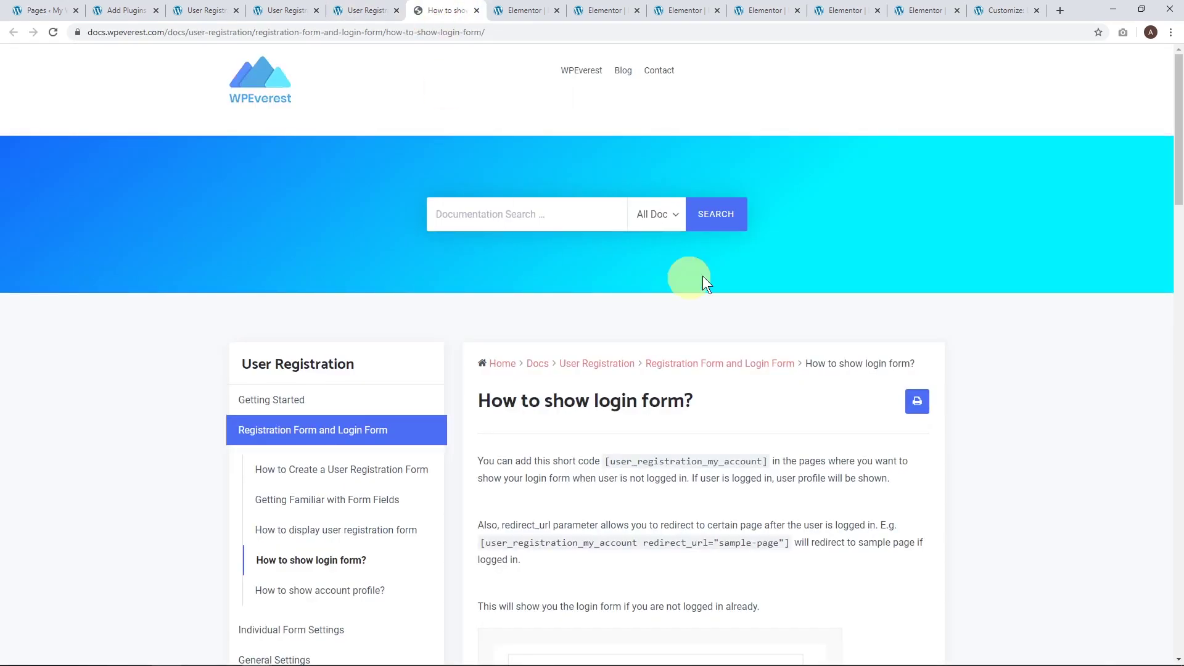
{"action": "left_click_drag", "start_coordinate": [607, 461], "coordinate": [767, 461]}
{"action": "left_click", "coordinate": [768, 463]}
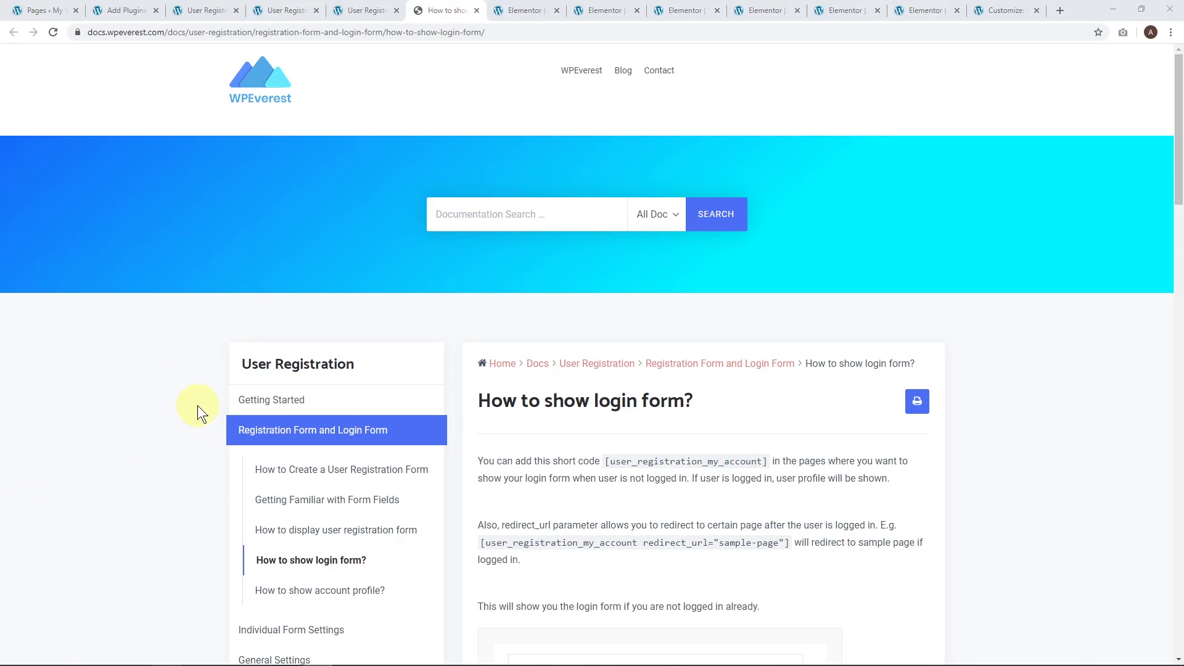
Step: In the Elementor page editor, add a Shortcode widget above the account dashboard beside the Login Here heading
{"action": "left_click", "coordinate": [517, 11]}
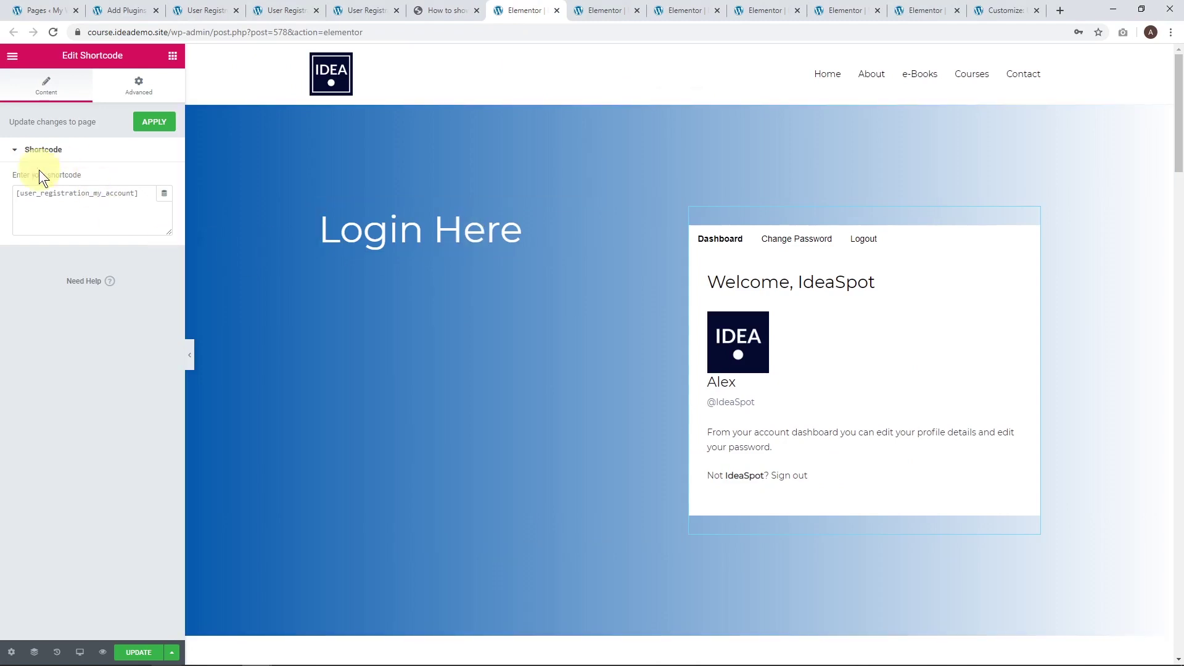
{"action": "left_click", "coordinate": [173, 56]}
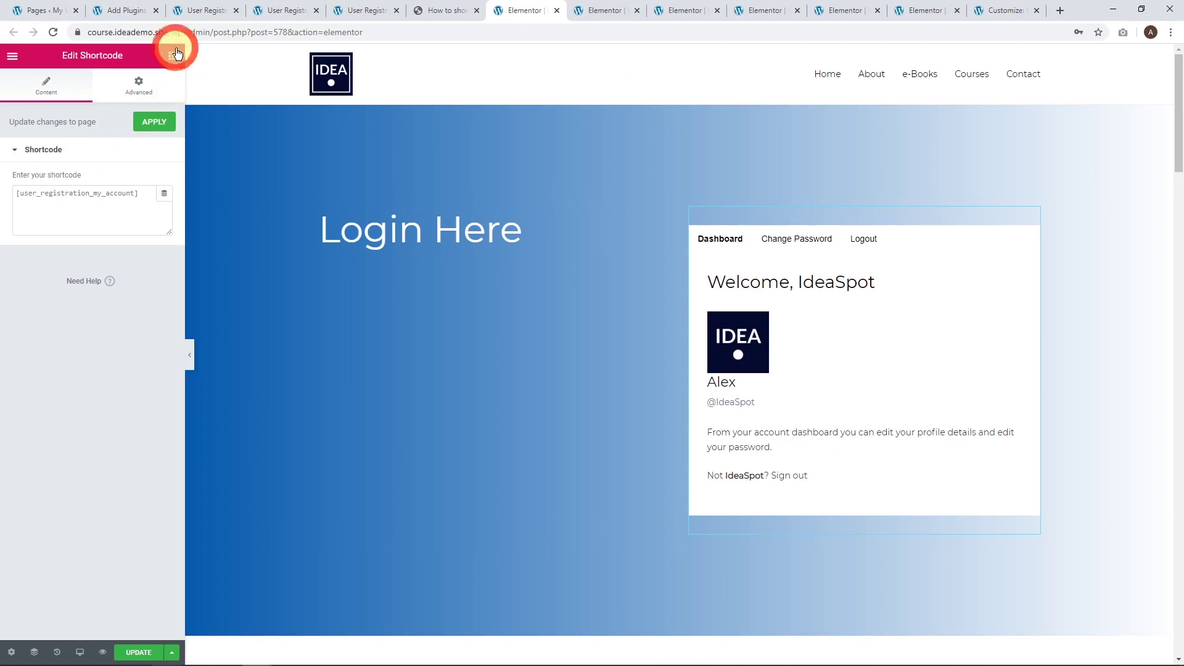
{"action": "left_click", "coordinate": [70, 105]}
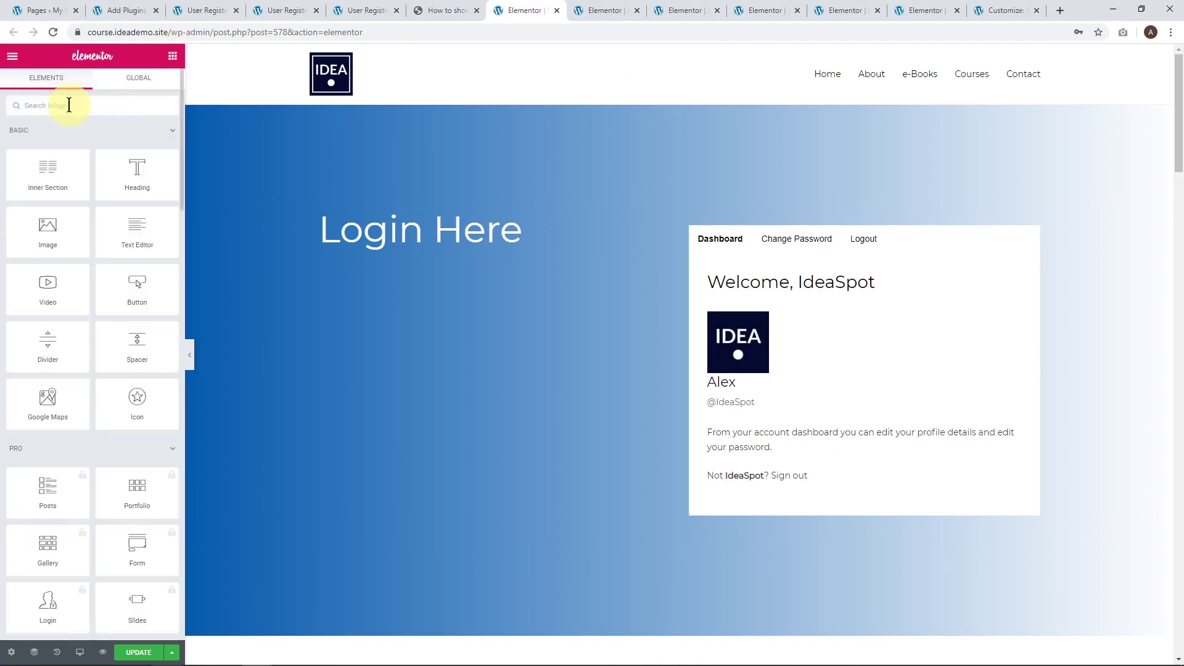
{"action": "type", "text": "sh"}
{"action": "left_click_drag", "start_coordinate": [34, 132], "coordinate": [771, 216]}
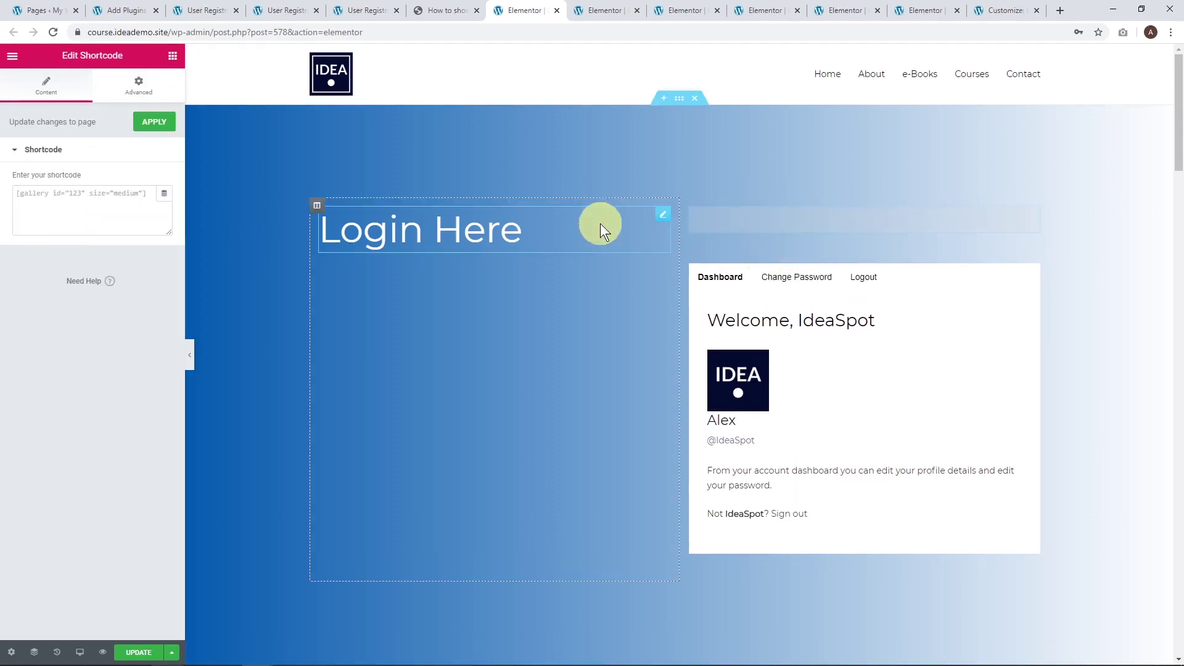
Step: Copy [user_registration_my_account] from the existing Shortcode widget into the empty new one
{"action": "key", "text": "ctrl+v"}
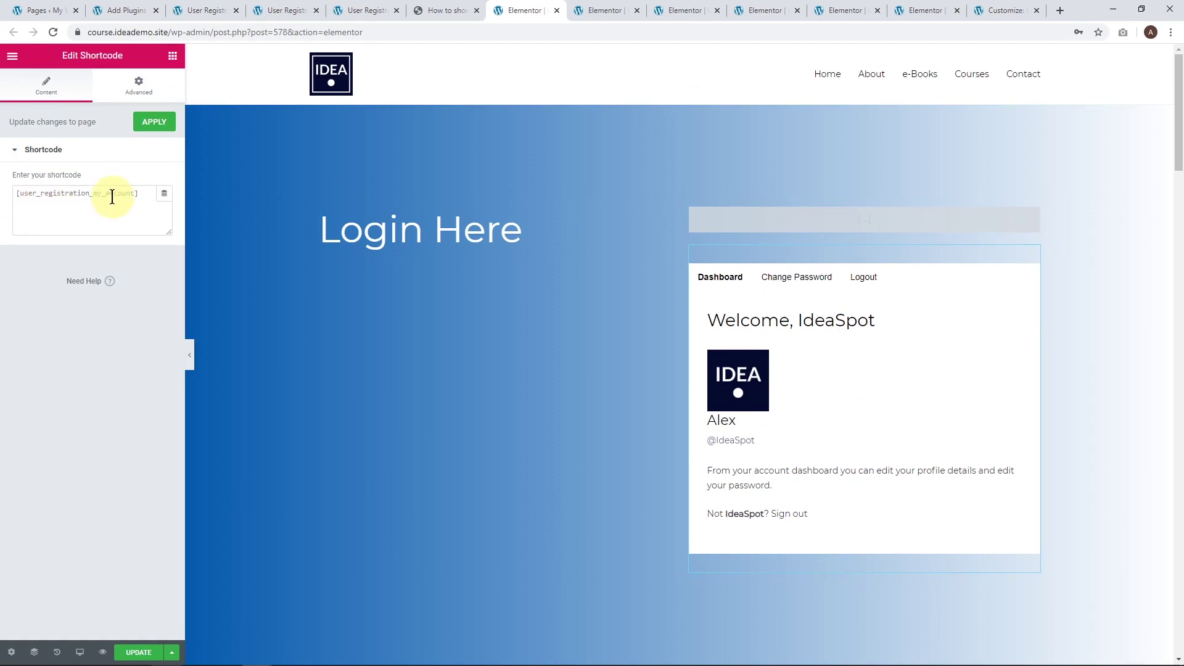
{"action": "left_click_drag", "start_coordinate": [140, 193], "coordinate": [32, 186]}
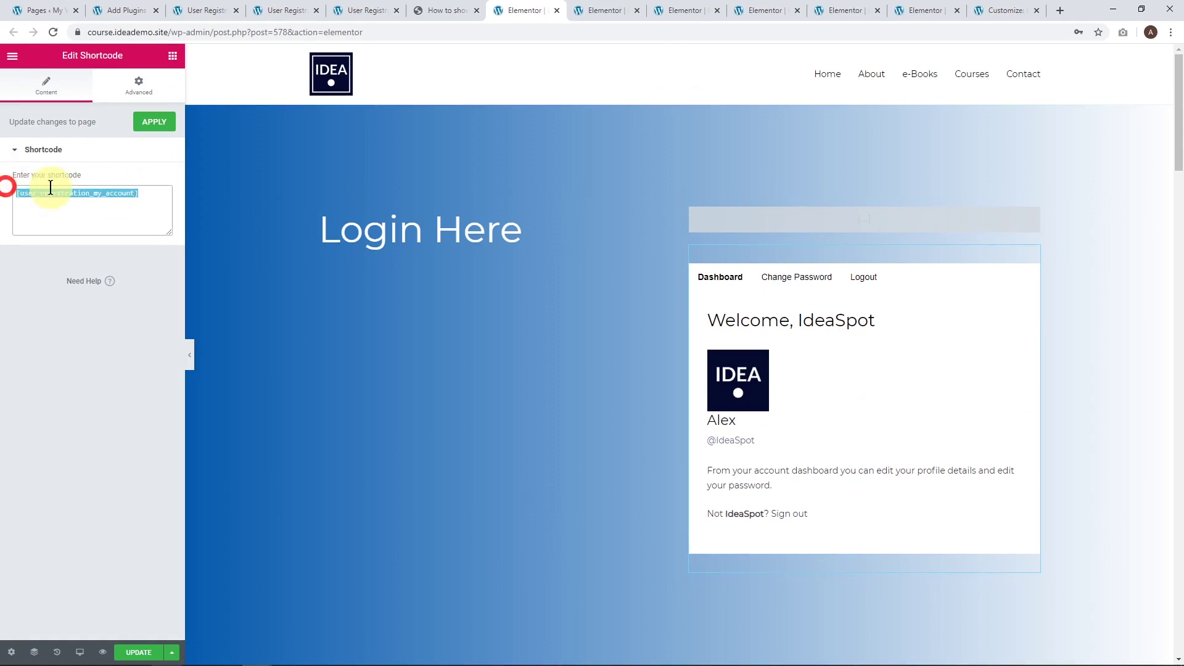
{"action": "right_click", "coordinate": [55, 186]}
{"action": "left_click", "coordinate": [86, 231]}
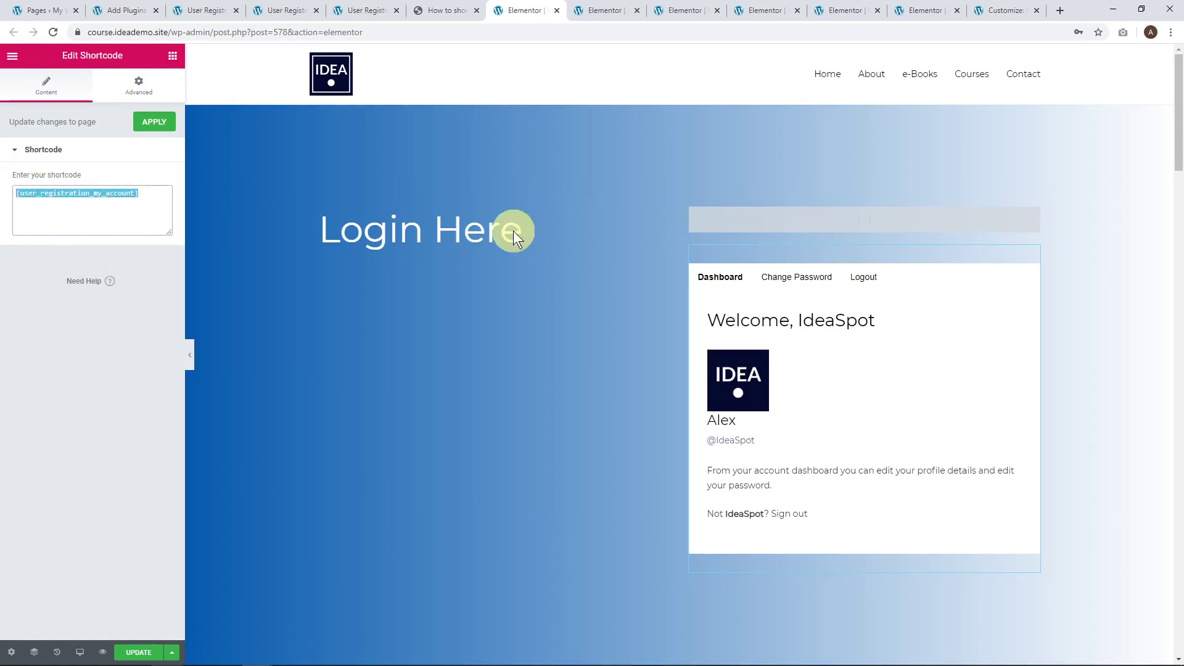
{"action": "key", "text": "BackSpace"}
{"action": "left_click", "coordinate": [69, 195]}
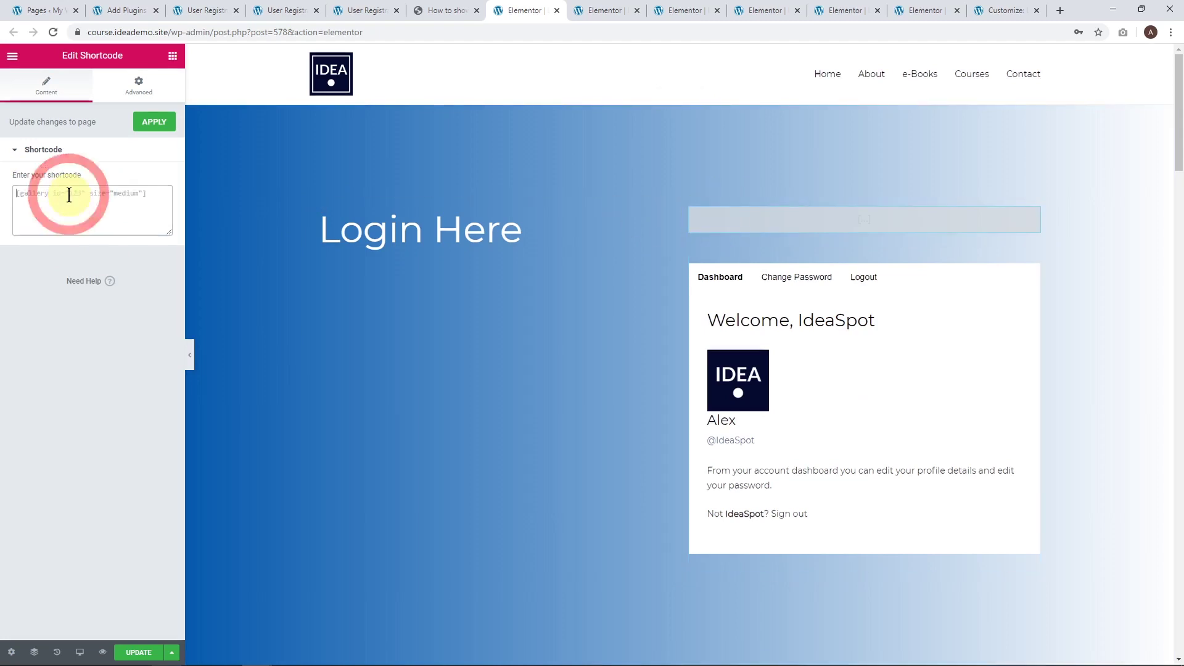
{"action": "key", "text": "ctrl+v"}
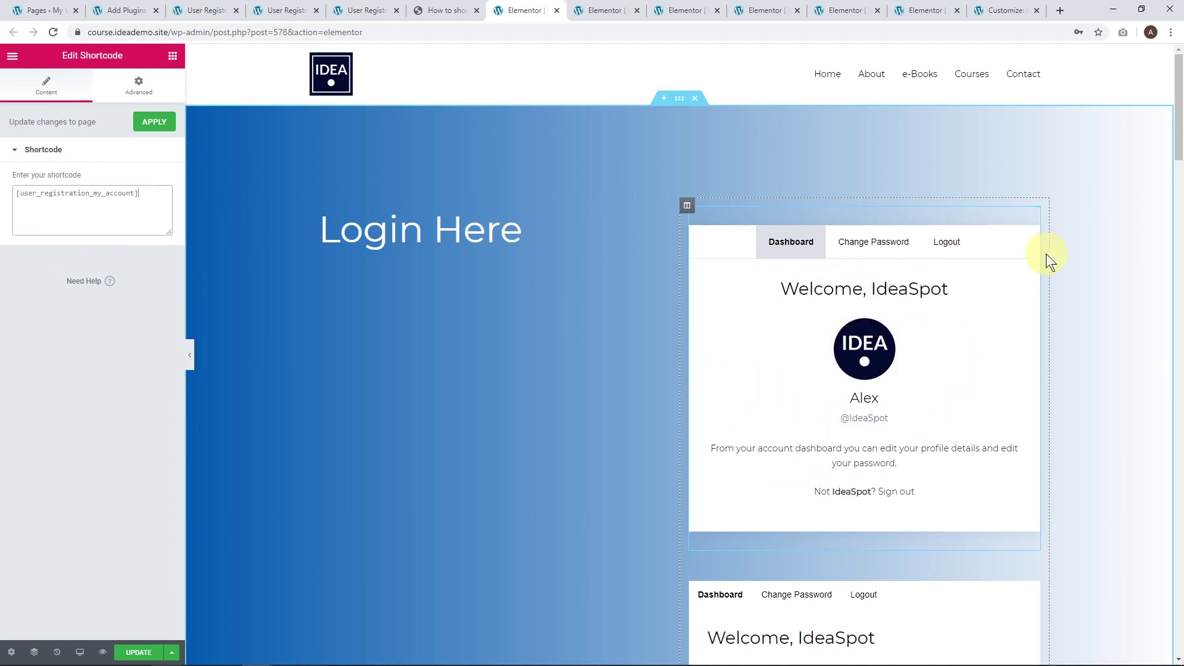
Step: Delete the duplicate Shortcode widget above the original account dashboard
{"action": "right_click", "coordinate": [1037, 226]}
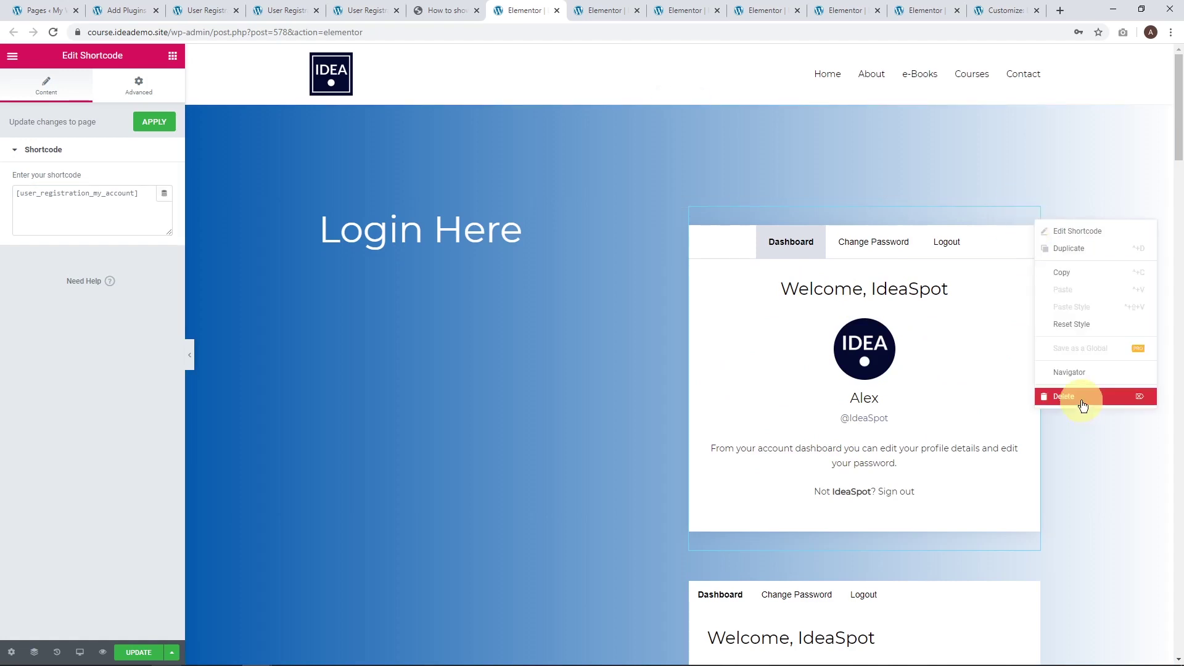
{"action": "left_click", "coordinate": [1082, 400]}
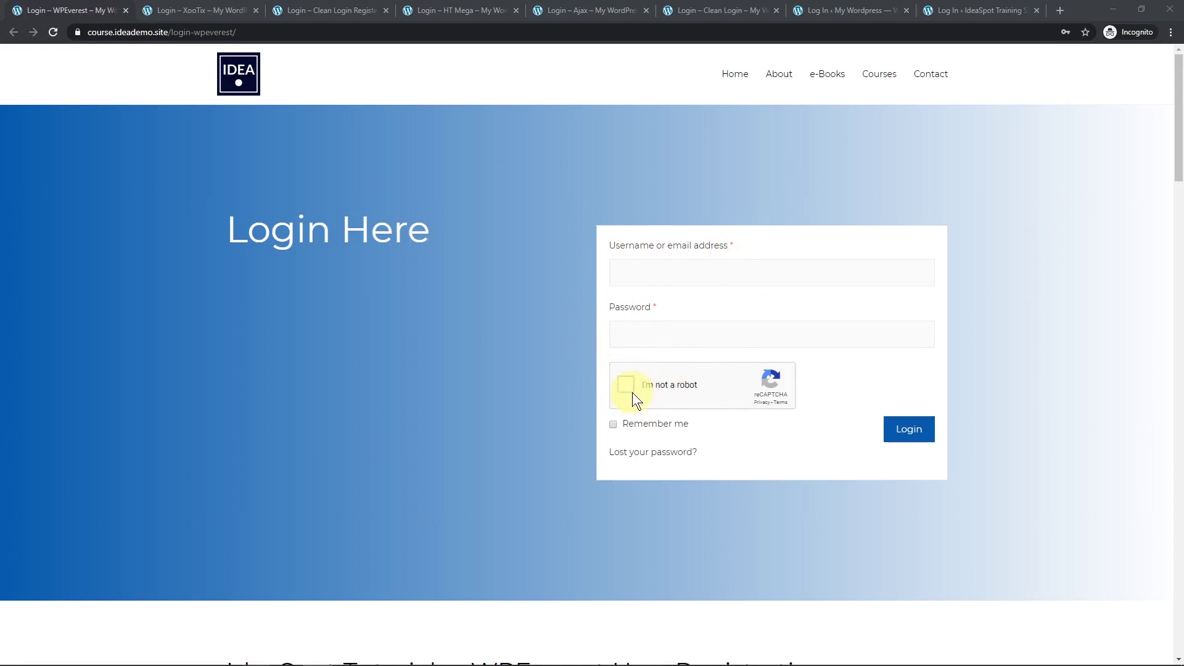
Step: Examine the published login and registration forms, and open the Shortcode widget beside the Register Here heading in Elementor
{"action": "left_click_drag", "start_coordinate": [1176, 151], "coordinate": [1152, 357]}
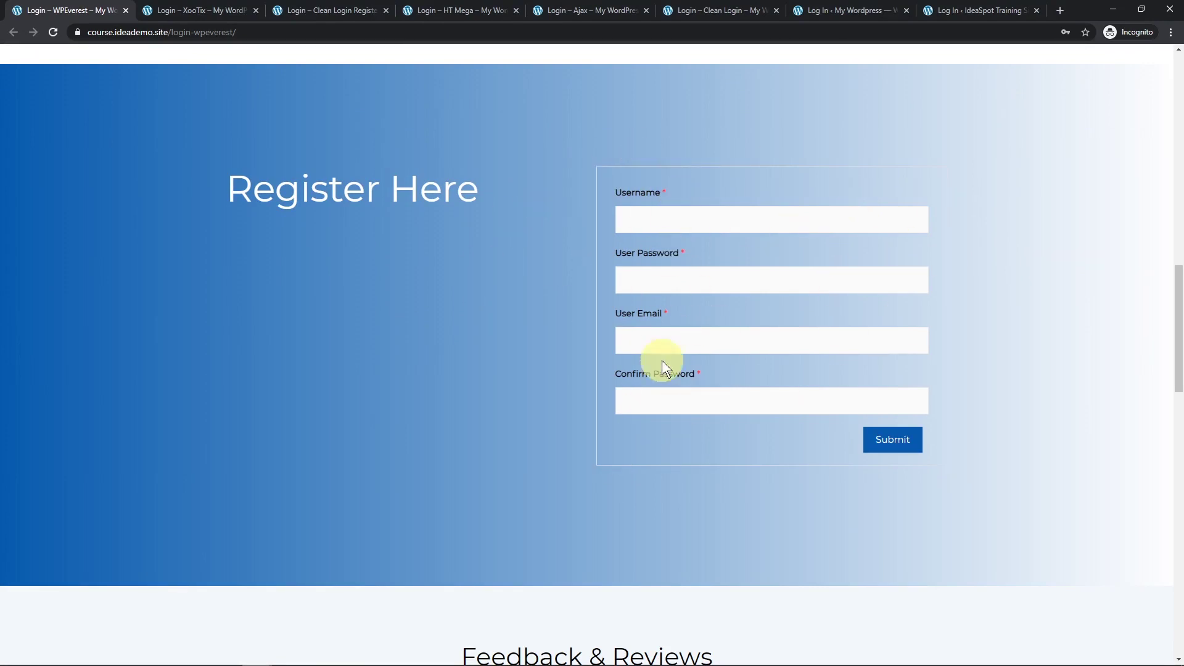
{"action": "left_click_drag", "start_coordinate": [1178, 370], "coordinate": [1178, 158]}
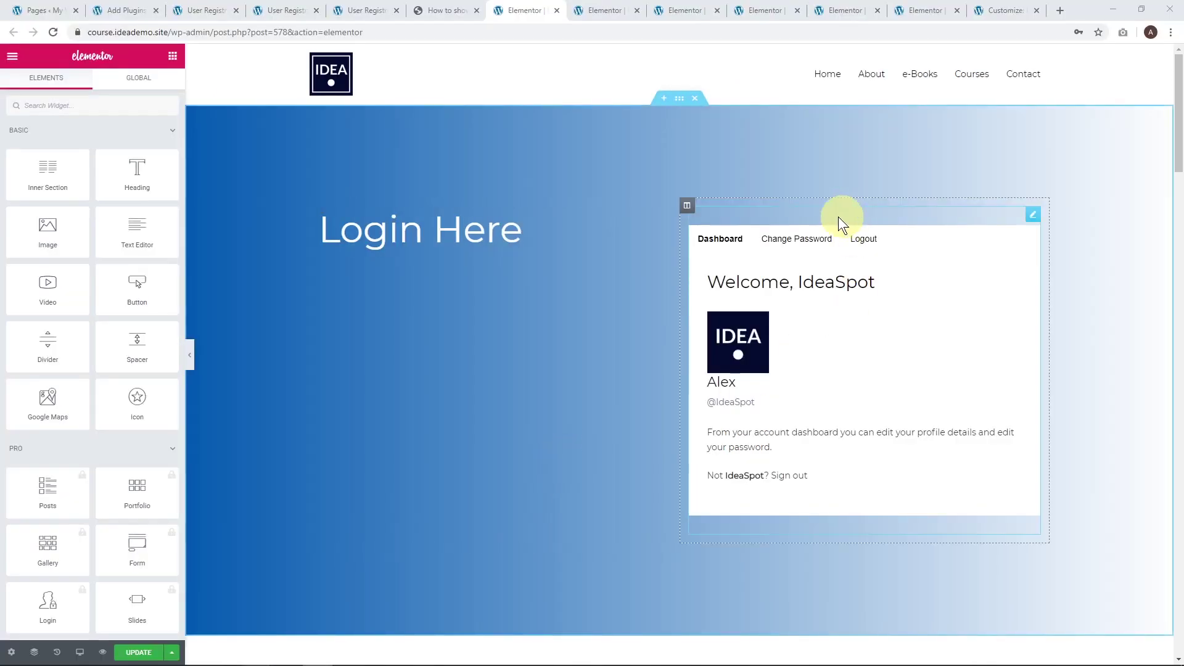
{"action": "left_click_drag", "start_coordinate": [1178, 140], "coordinate": [1179, 348]}
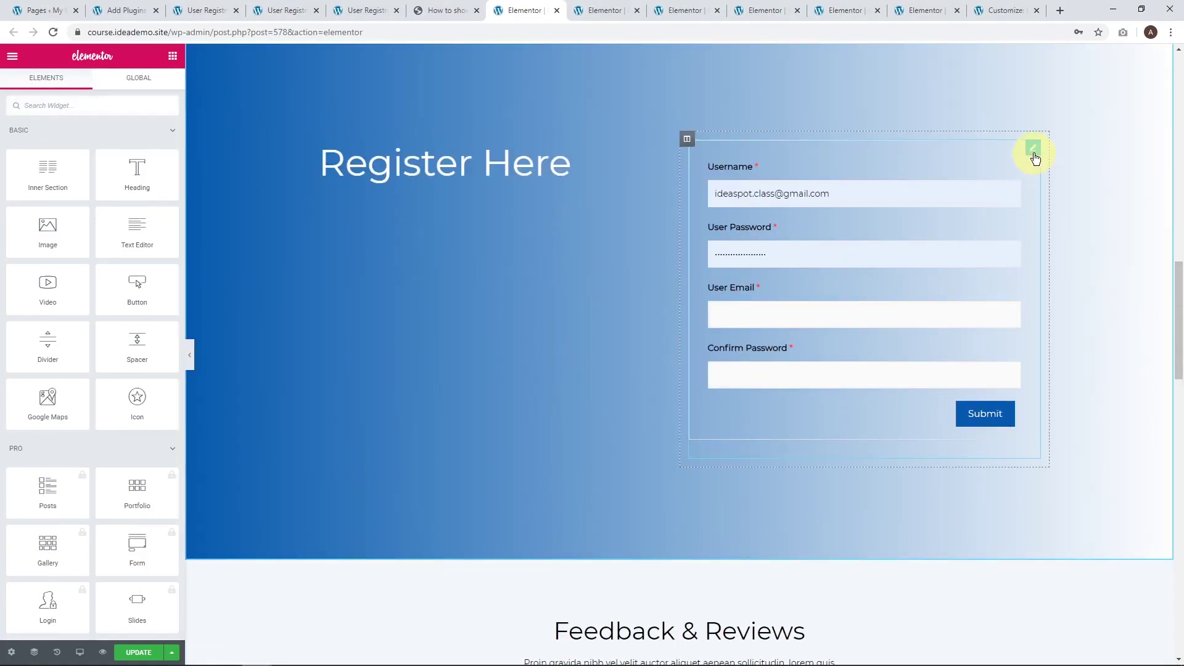
{"action": "left_click", "coordinate": [1034, 154]}
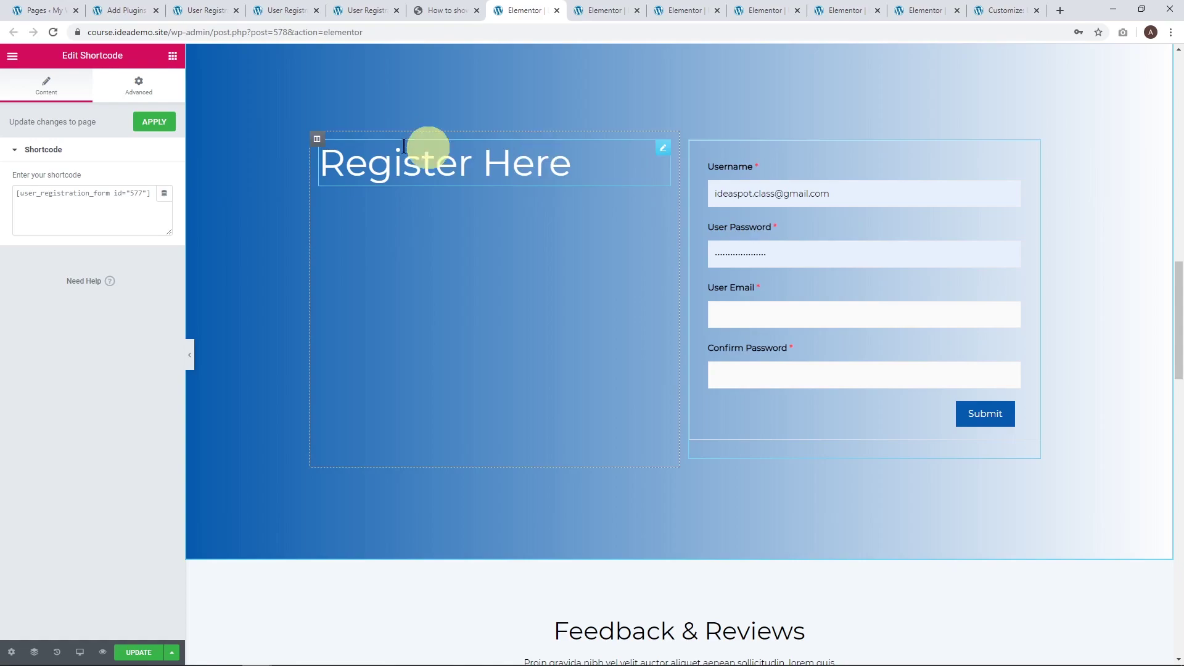
Step: Open the Default form in the User Registration form builder and add Website and Nickname fields below Confirm Password
{"action": "key", "text": "ctrl+3"}
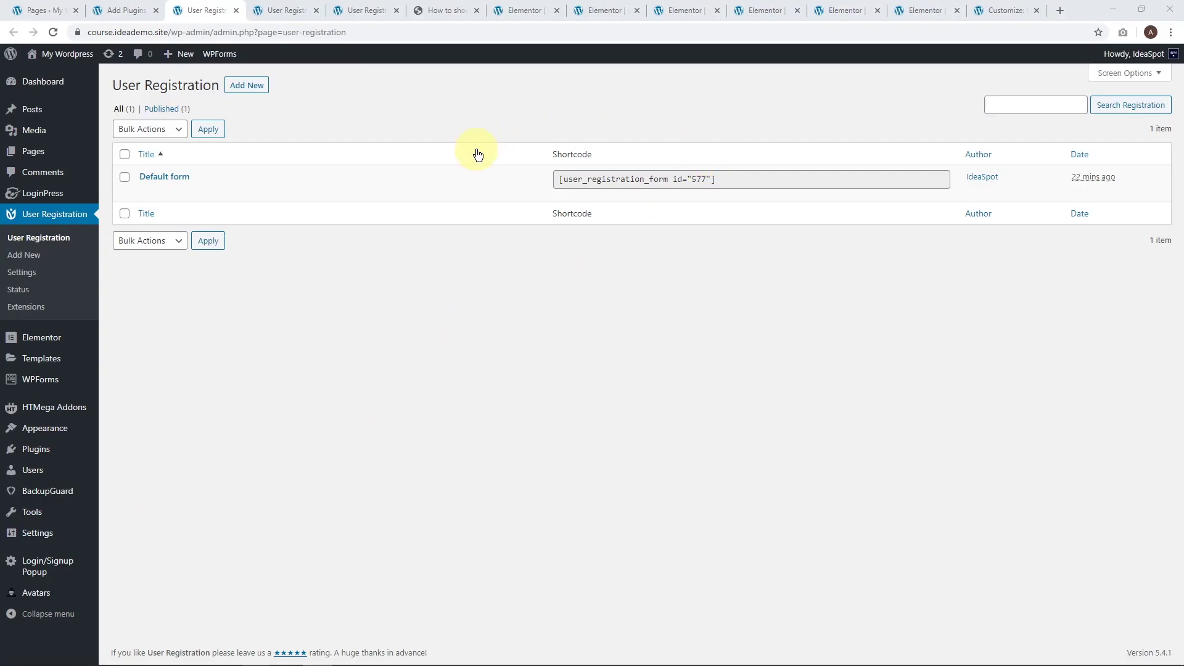
{"action": "left_click", "coordinate": [177, 193]}
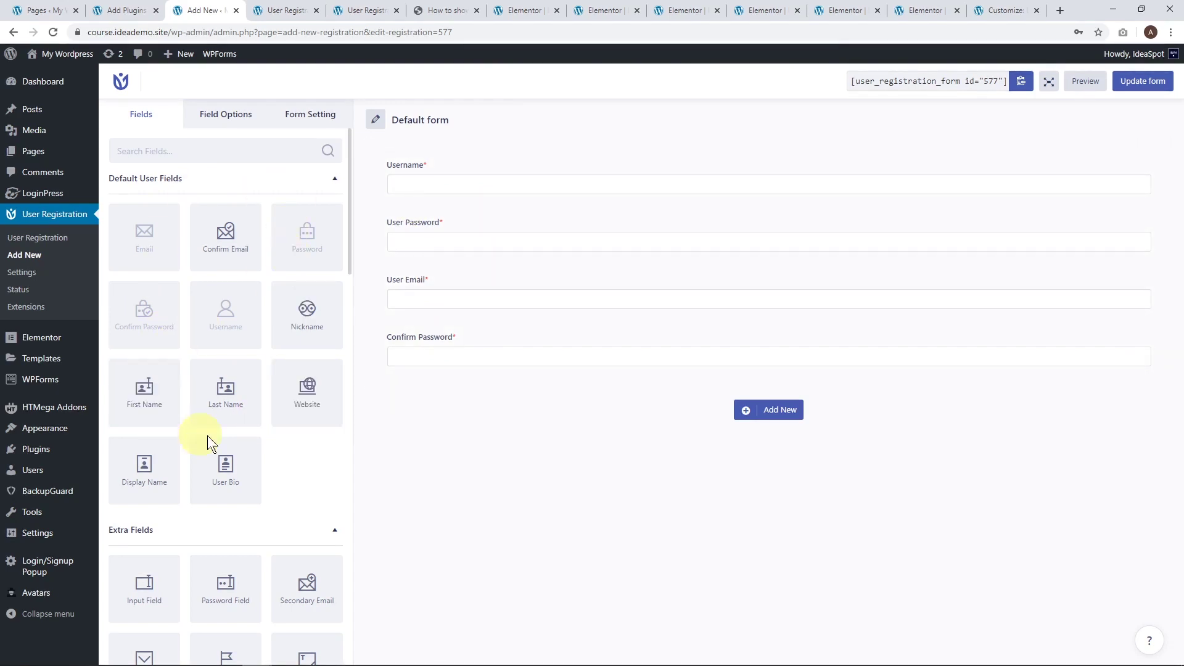
{"action": "left_click_drag", "start_coordinate": [277, 401], "coordinate": [473, 423]}
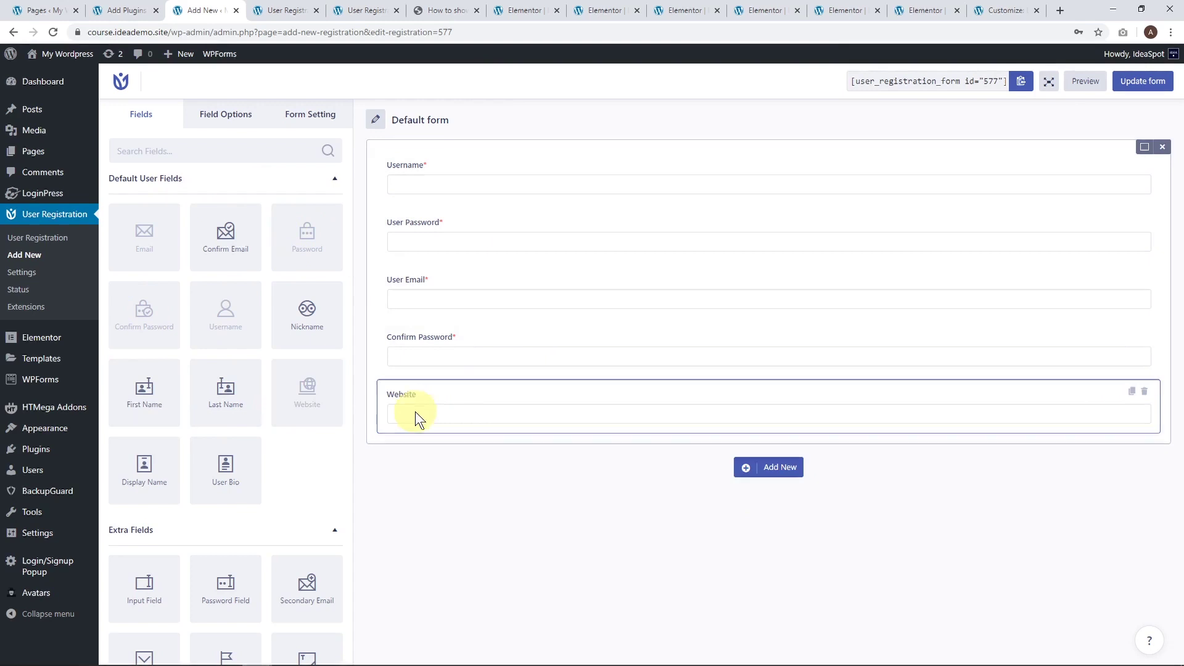
{"action": "left_click_drag", "start_coordinate": [309, 312], "coordinate": [500, 430]}
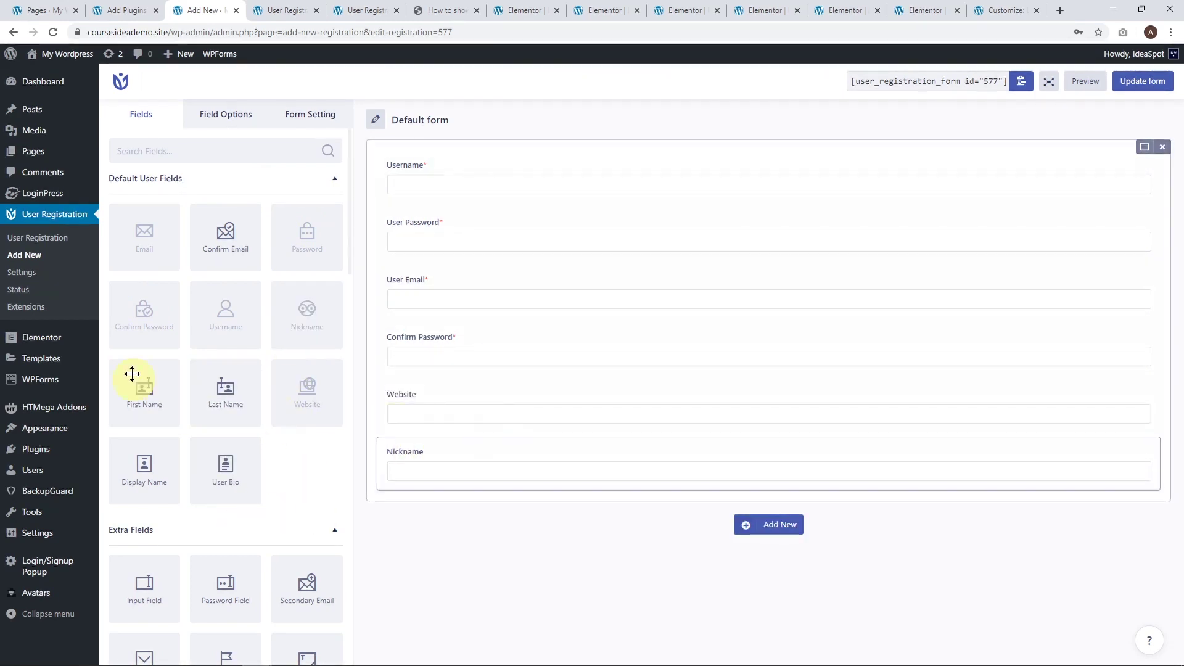
Step: Examine the extra, advanced and WooCommerce address fields offered by the form builder
{"action": "scroll", "coordinate": [243, 327], "scroll_direction": "down", "scroll_amount": 3}
{"action": "scroll", "coordinate": [302, 459], "scroll_direction": "down", "scroll_amount": 2}
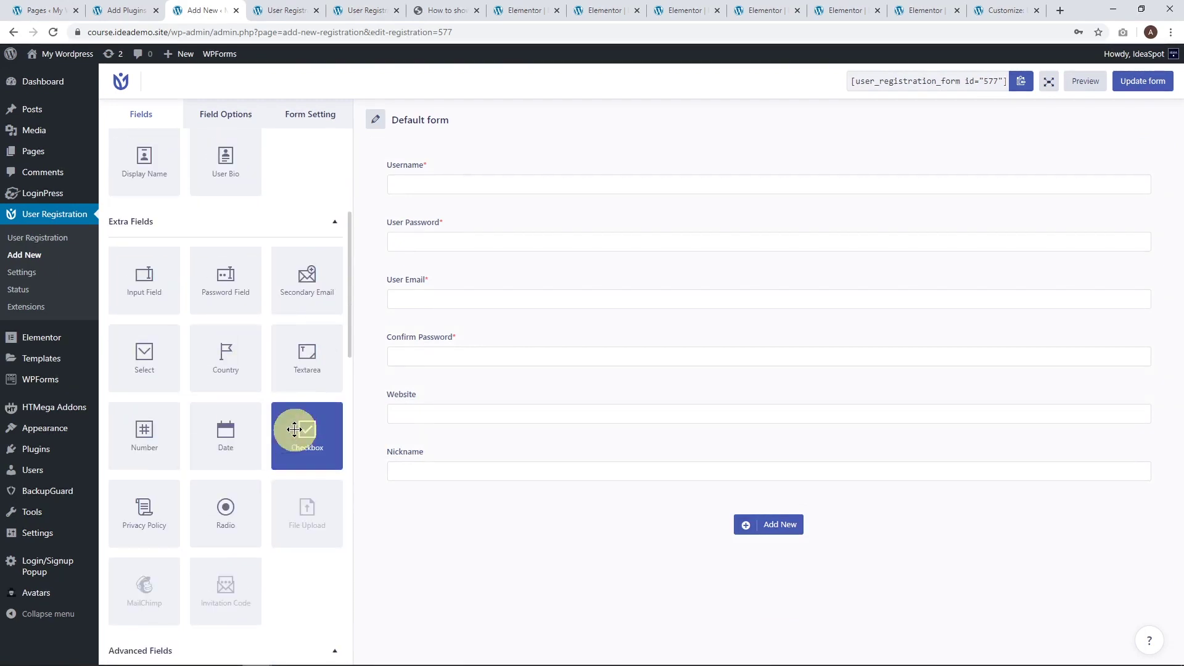
{"action": "scroll", "coordinate": [266, 330], "scroll_direction": "down", "scroll_amount": 1}
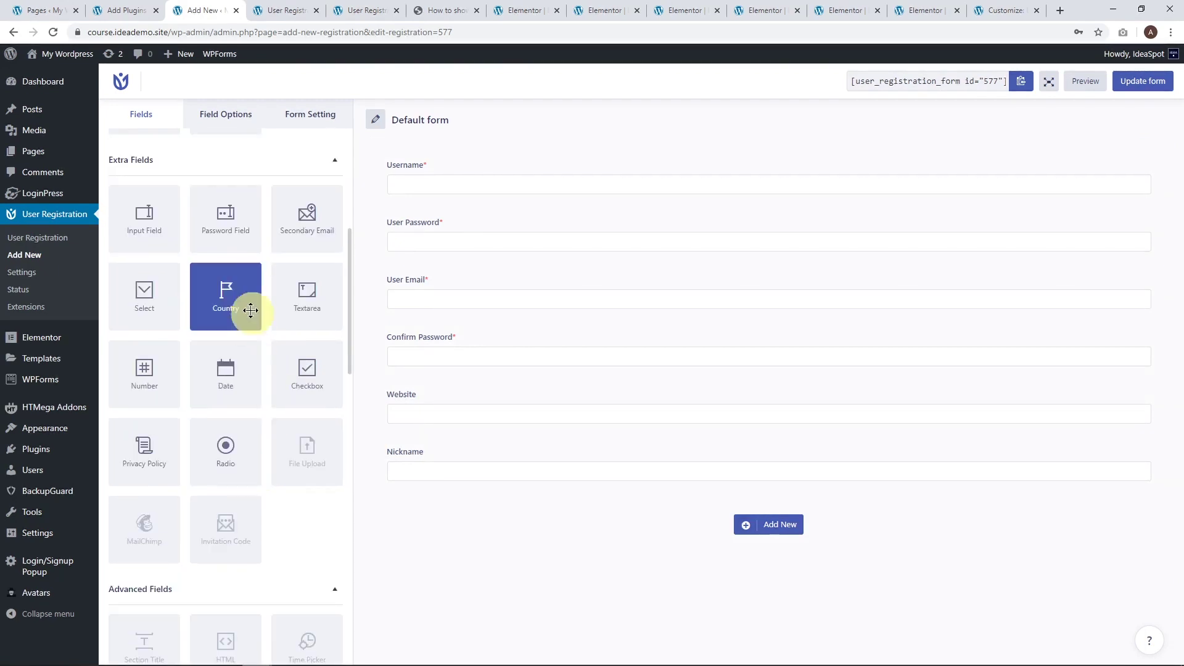
{"action": "scroll", "coordinate": [248, 309], "scroll_direction": "down", "scroll_amount": 3}
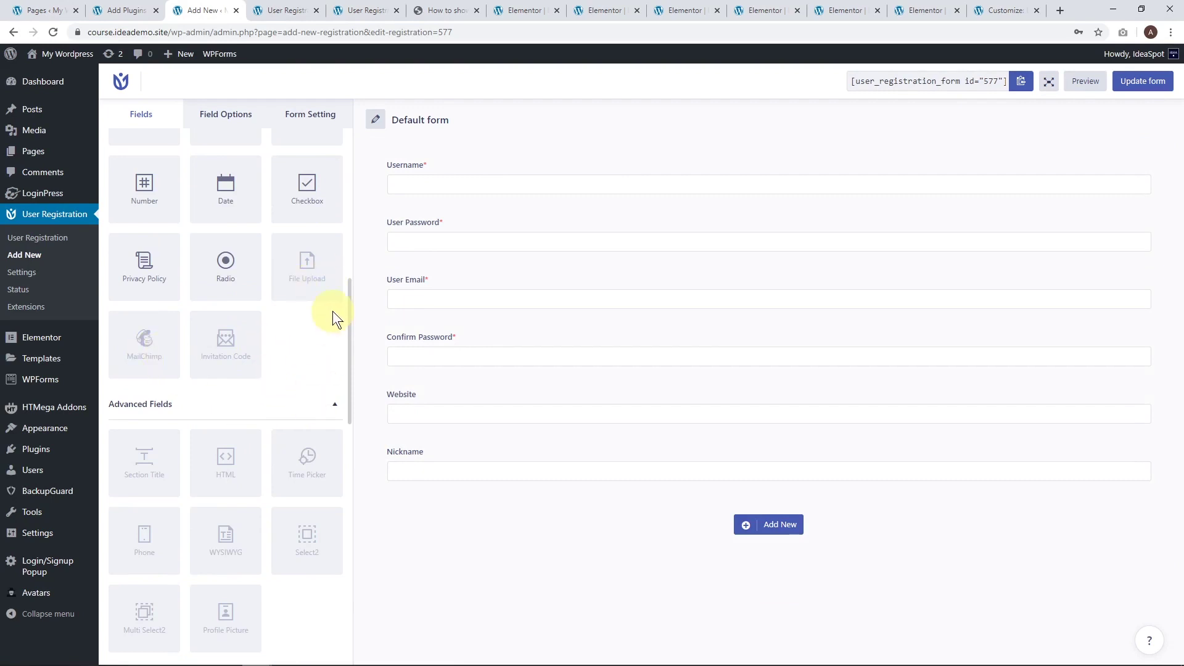
{"action": "scroll", "coordinate": [327, 313], "scroll_direction": "down", "scroll_amount": 2}
{"action": "scroll", "coordinate": [261, 310], "scroll_direction": "down", "scroll_amount": 4}
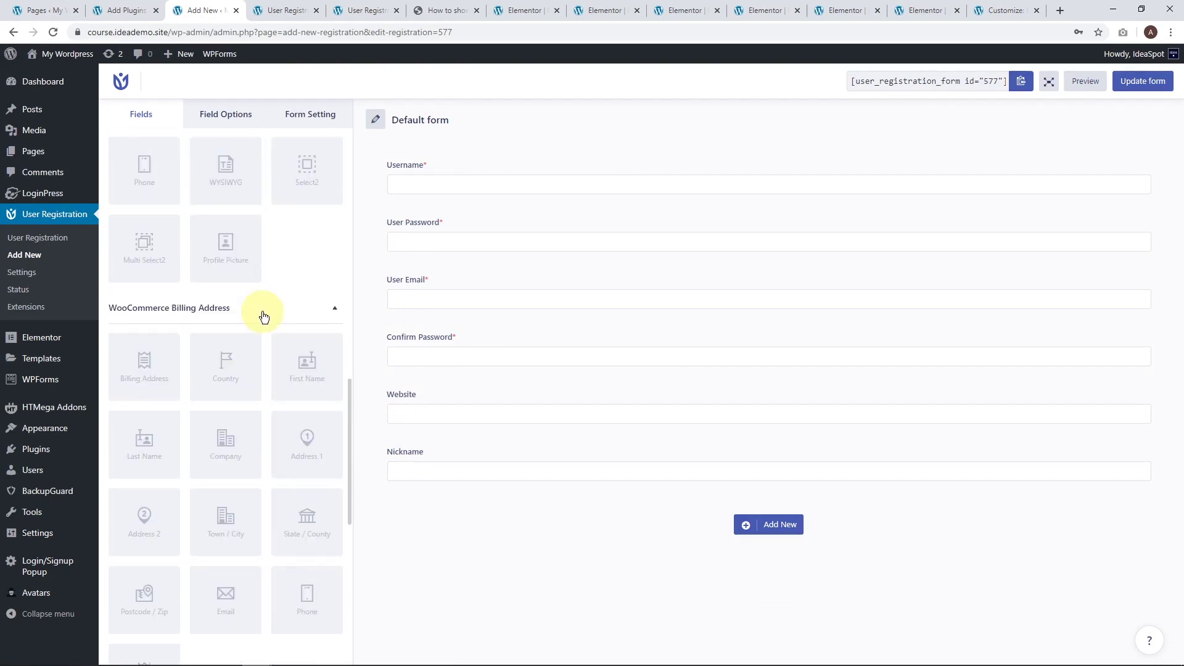
{"action": "scroll", "coordinate": [263, 316], "scroll_direction": "down", "scroll_amount": 2}
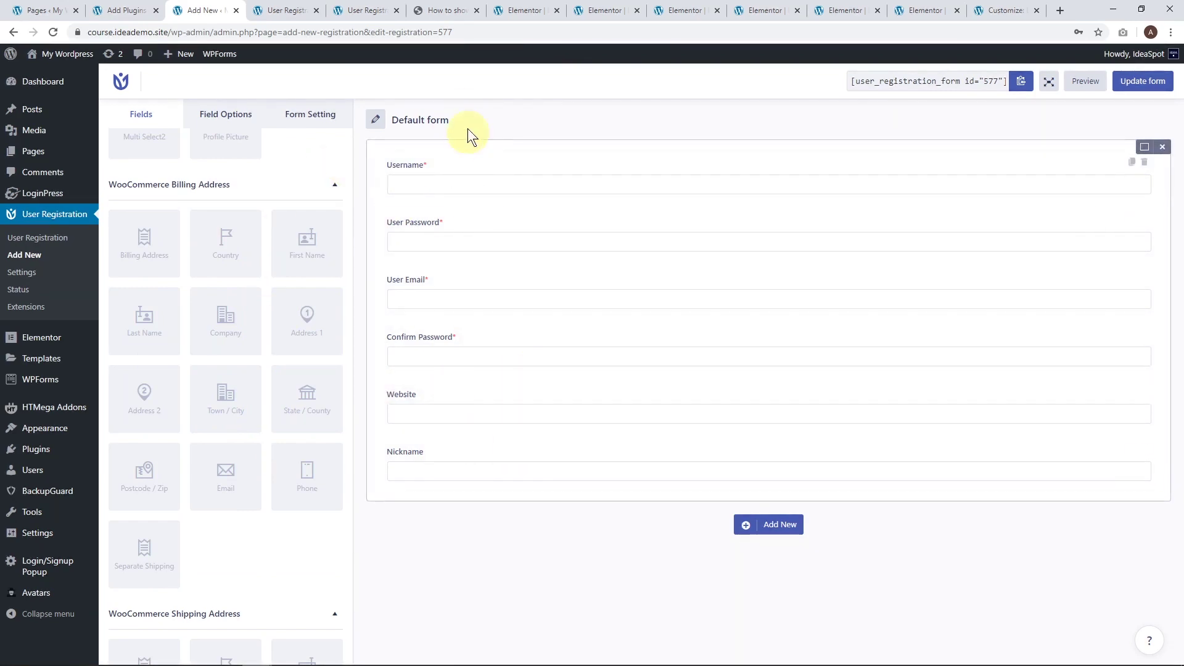
Step: Switch the form row to a two-column layout and move the Nickname and Website fields into the second column
{"action": "left_click", "coordinate": [1145, 146]}
{"action": "left_click", "coordinate": [1124, 202]}
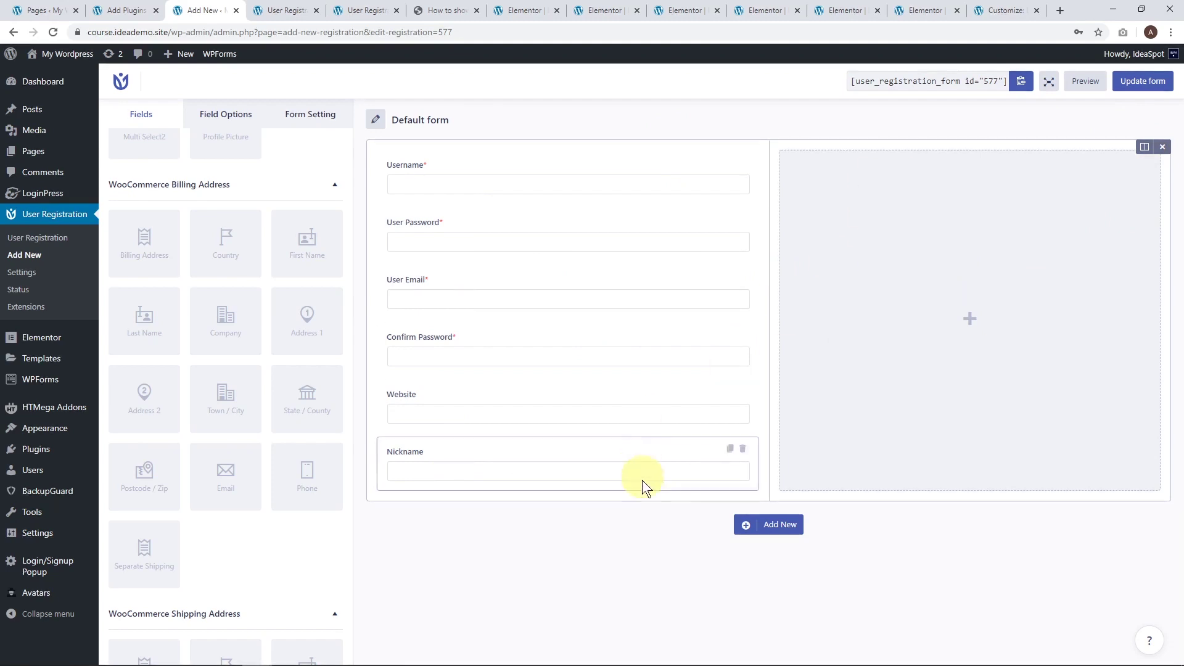
{"action": "left_click_drag", "start_coordinate": [671, 454], "coordinate": [1032, 185]}
{"action": "left_click_drag", "start_coordinate": [510, 393], "coordinate": [902, 223]}
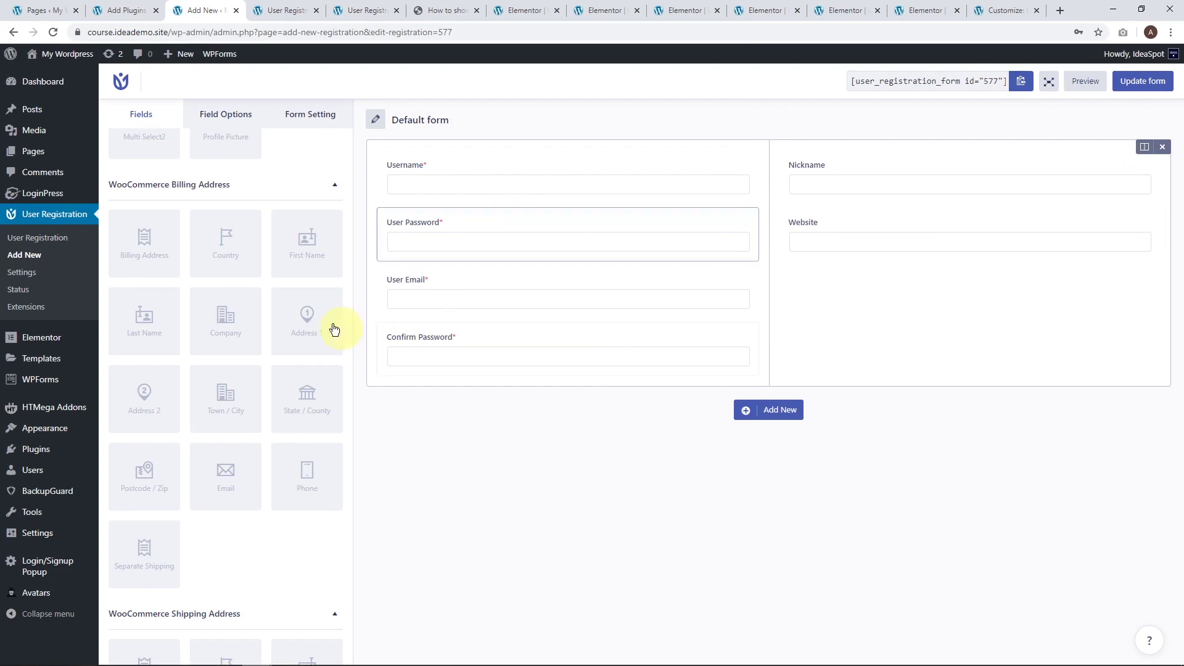
Step: Examine the Default form's general settings, the open how-to article, and the published WPEverest login page
{"action": "scroll", "coordinate": [264, 347], "scroll_direction": "up", "scroll_amount": 10}
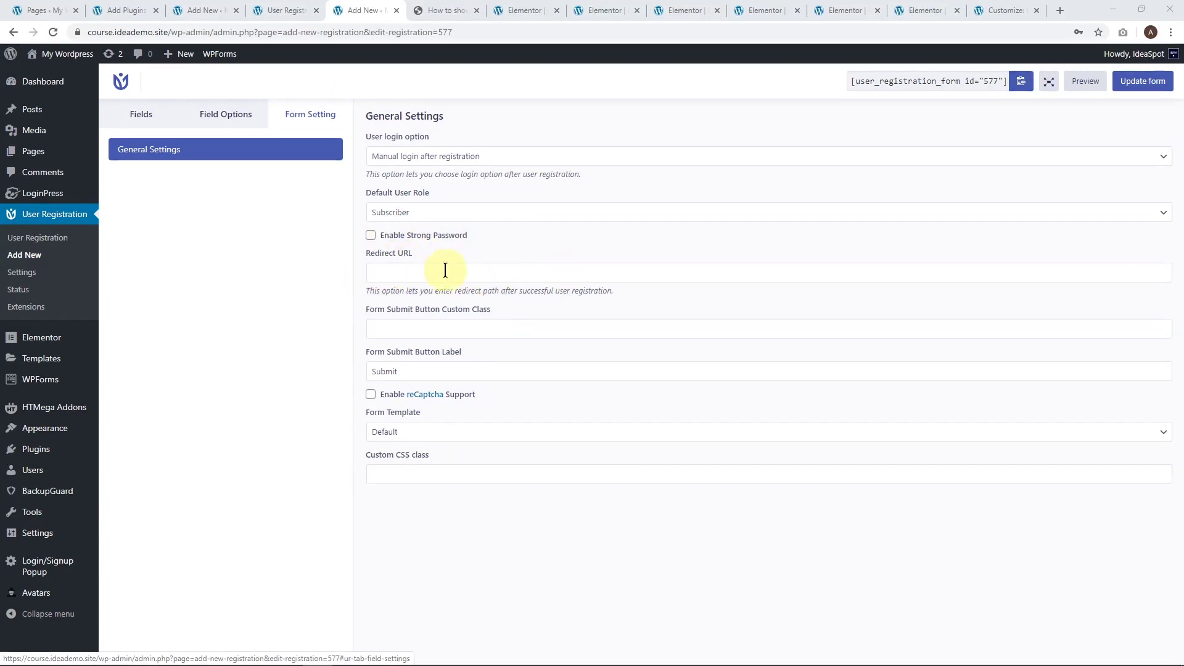
{"action": "left_click", "coordinate": [450, 8]}
{"action": "scroll", "coordinate": [759, 453], "scroll_direction": "down", "scroll_amount": 2}
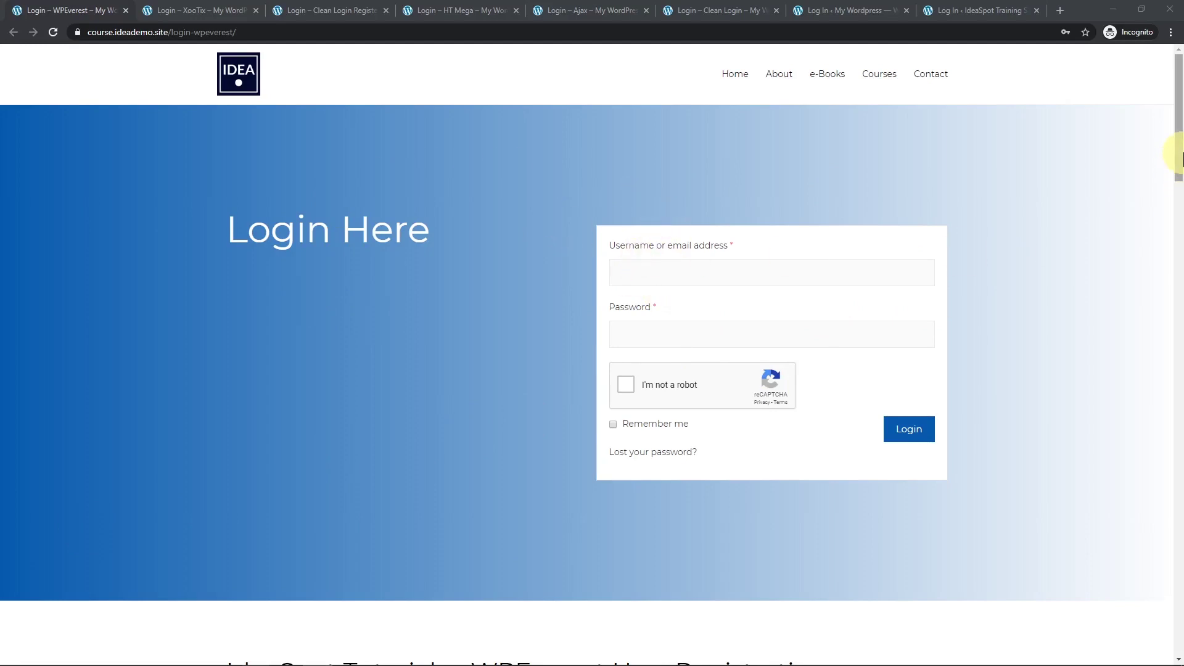
{"action": "left_click_drag", "start_coordinate": [1177, 152], "coordinate": [1176, 364]}
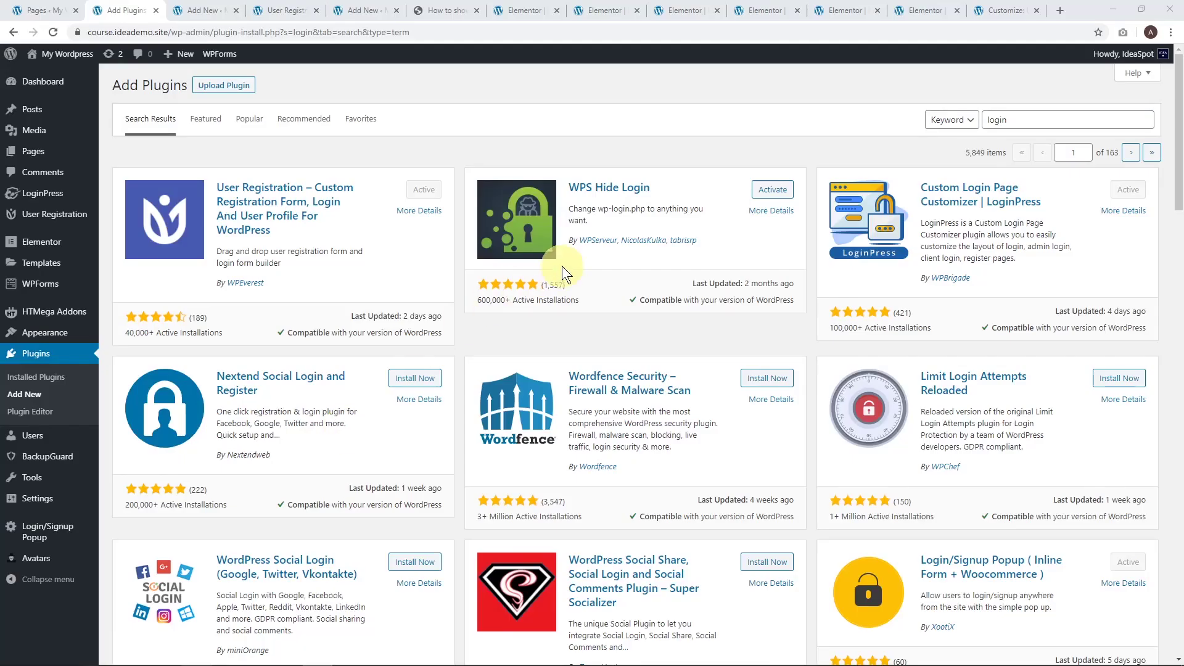
Step: Find the Login/Signup Popup plugin by XootiX in the login plugin results and open its settings page
{"action": "scroll", "coordinate": [934, 285], "scroll_direction": "down", "scroll_amount": 2}
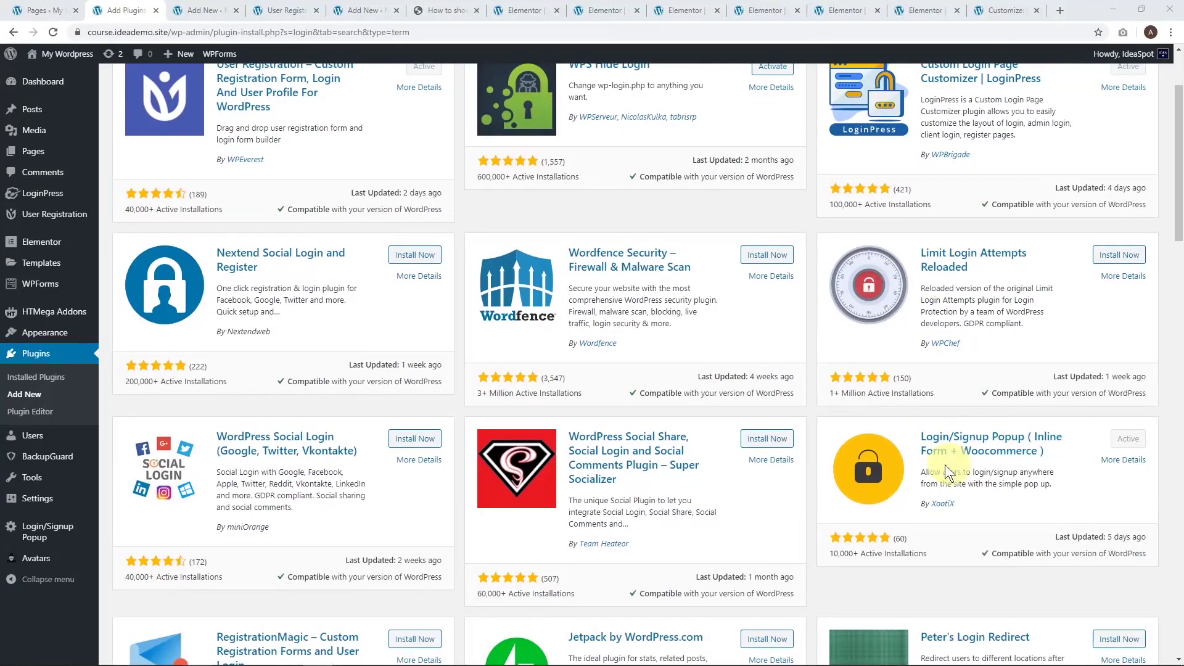
{"action": "scroll", "coordinate": [950, 487], "scroll_direction": "down", "scroll_amount": 2}
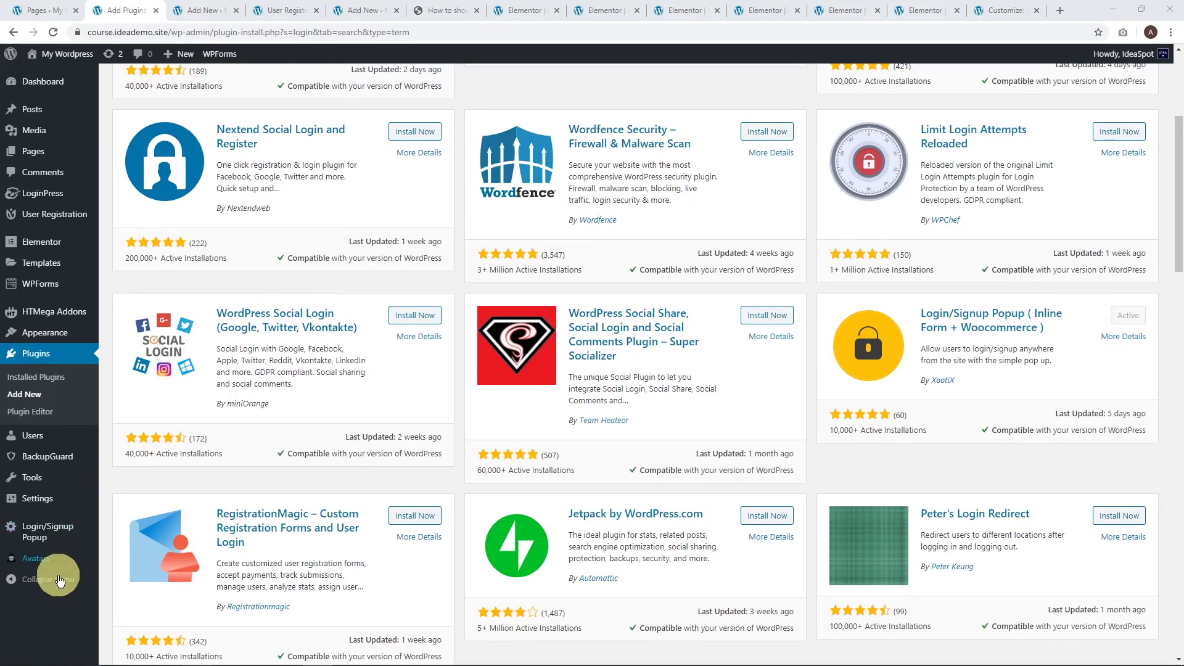
{"action": "left_click", "coordinate": [43, 538]}
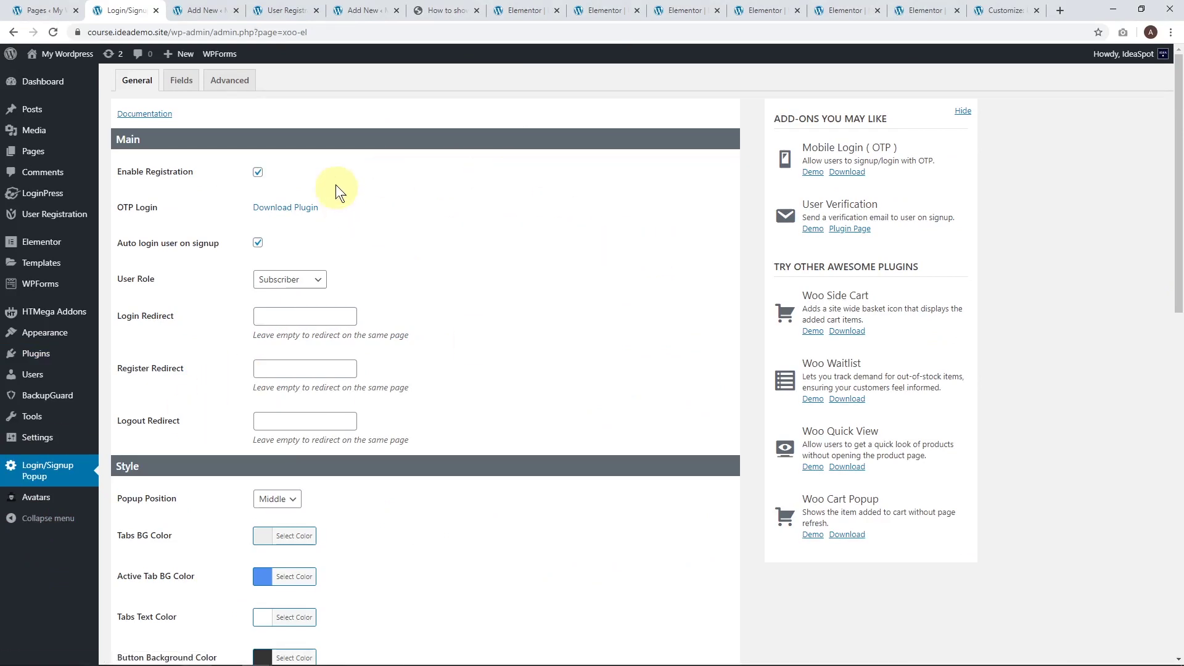
Step: Examine the plugin's inline form and popup shortcode instructions, and how both shortcodes are used on the XootiX login page in Elementor
{"action": "scroll", "coordinate": [426, 290], "scroll_direction": "down", "scroll_amount": 12}
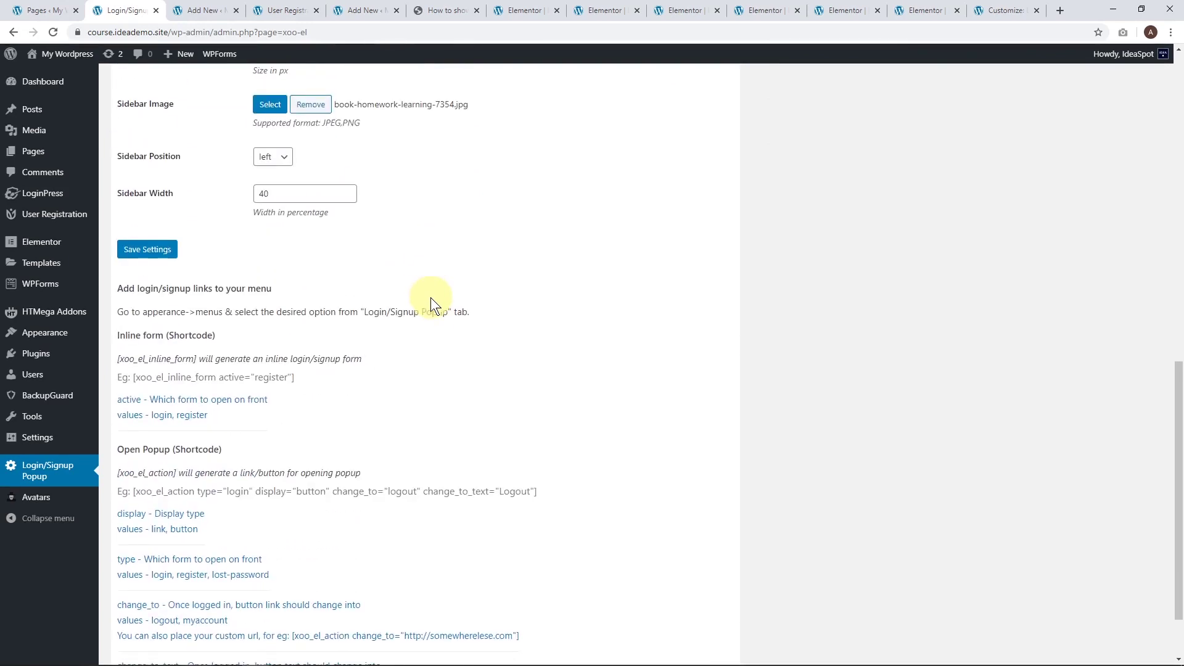
{"action": "scroll", "coordinate": [431, 302], "scroll_direction": "down", "scroll_amount": 1}
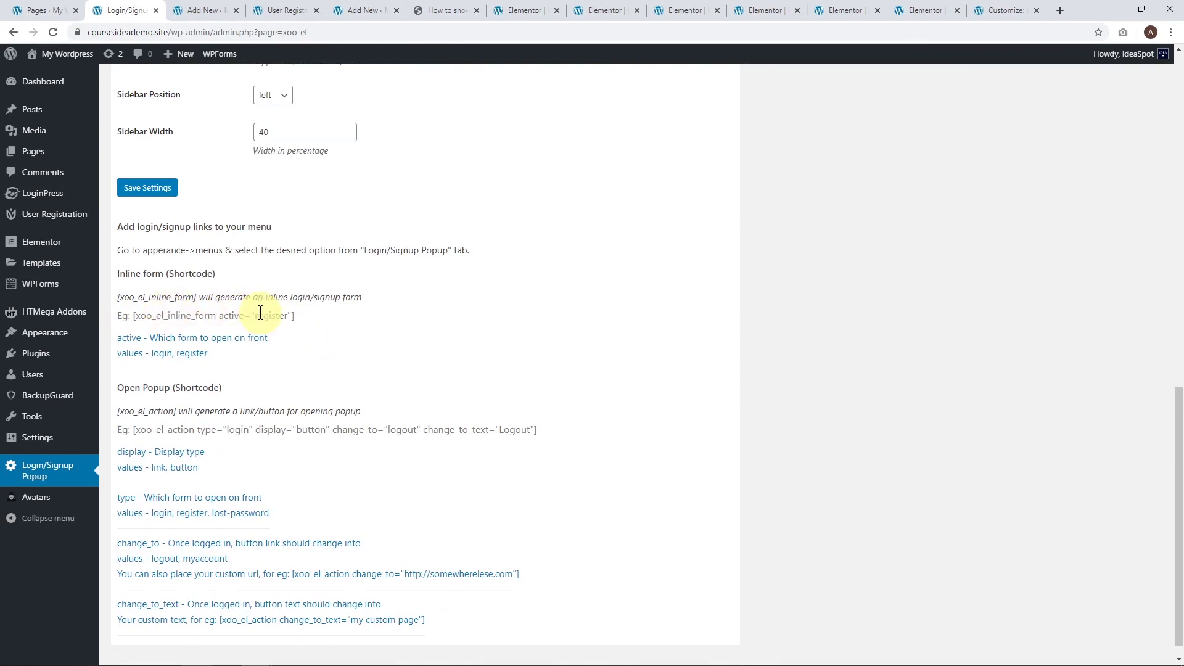
{"action": "scroll", "coordinate": [265, 323], "scroll_direction": "down", "scroll_amount": 1}
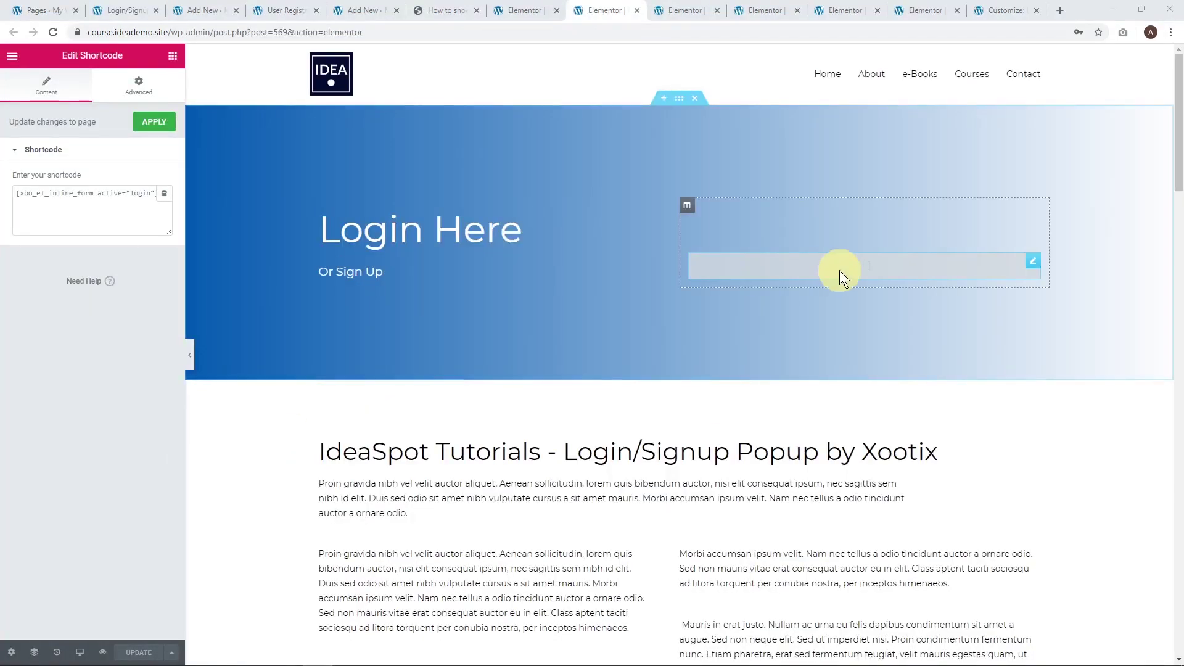
{"action": "left_click", "coordinate": [1032, 261]}
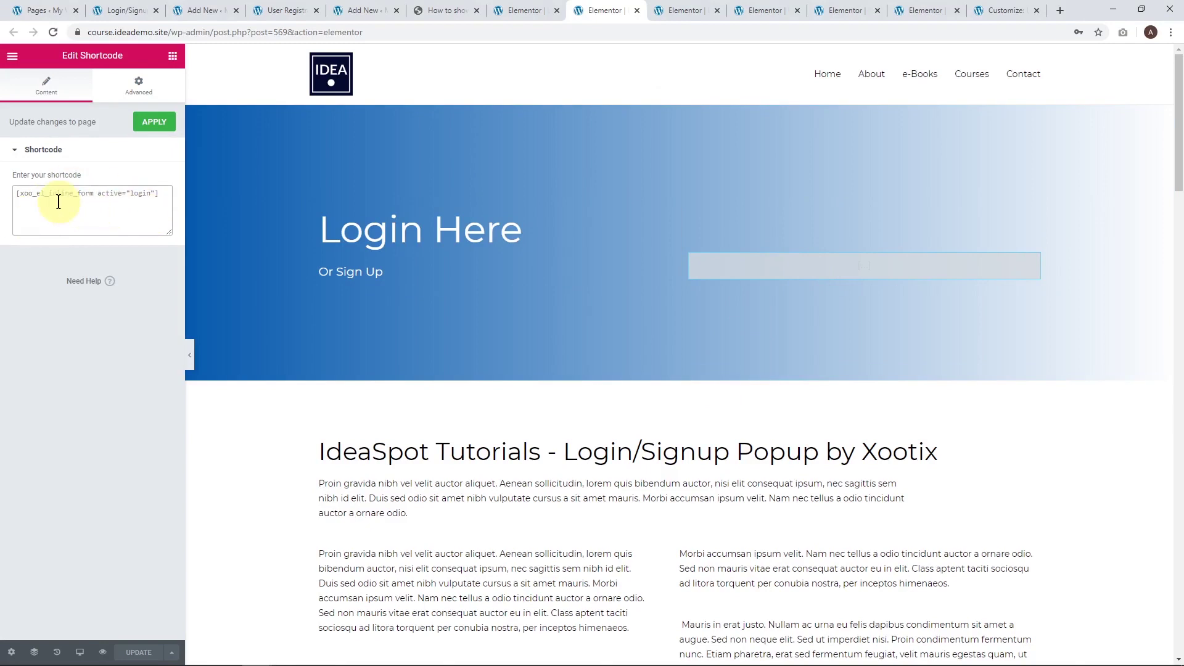
{"action": "scroll", "coordinate": [672, 262], "scroll_direction": "down", "scroll_amount": 1}
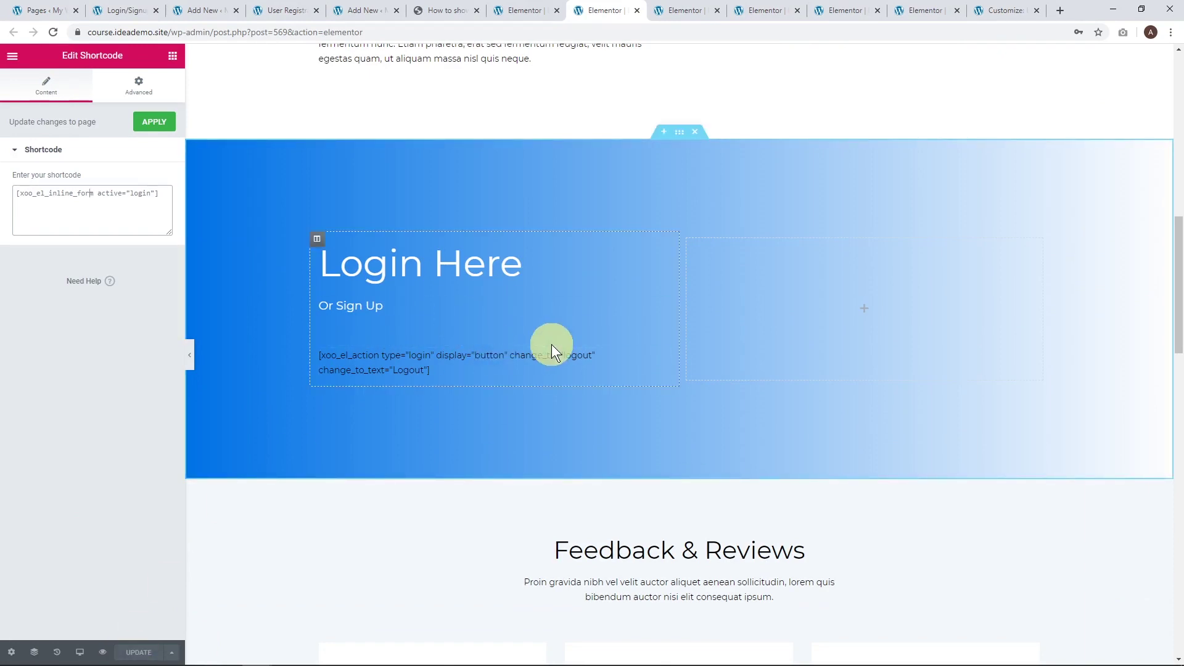
Step: View the Login and Sign up forms of the inline form on the published XootiX login page
{"action": "key", "text": "alt+Tab"}
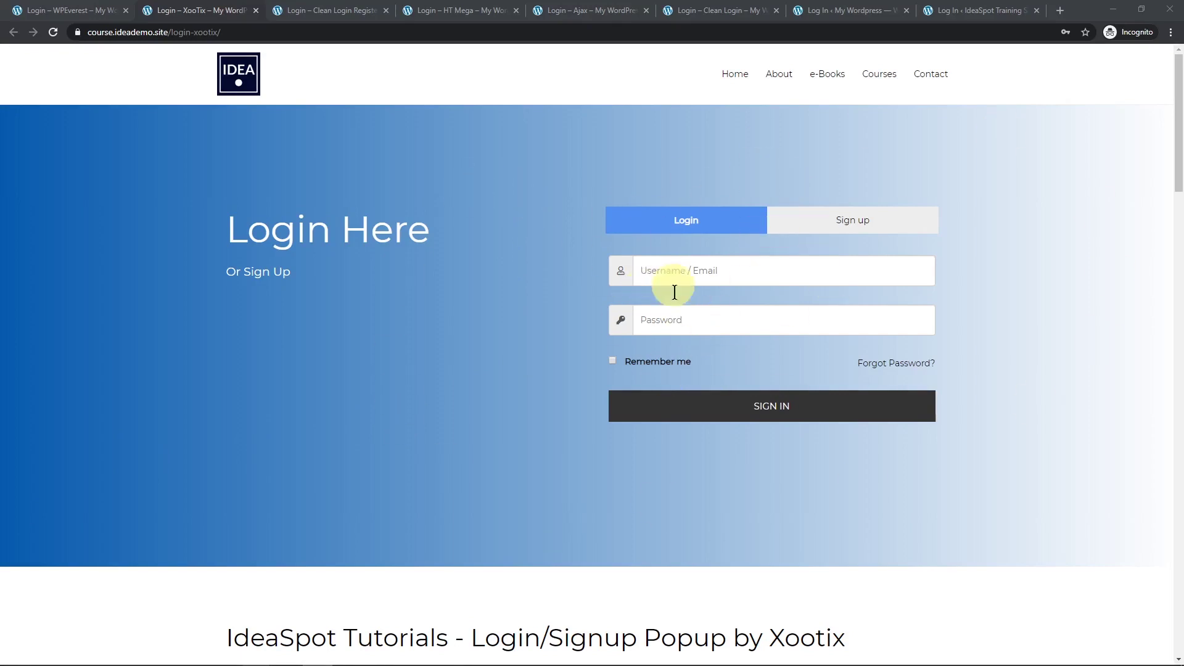
{"action": "left_click", "coordinate": [851, 220]}
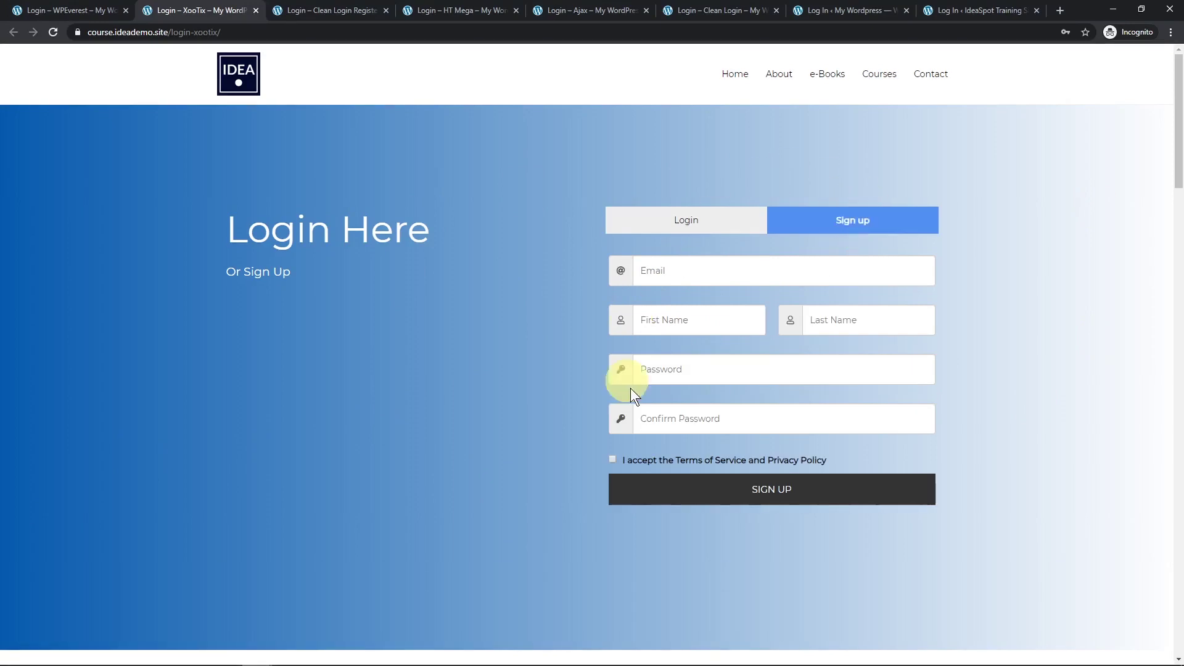
{"action": "left_click", "coordinate": [706, 214]}
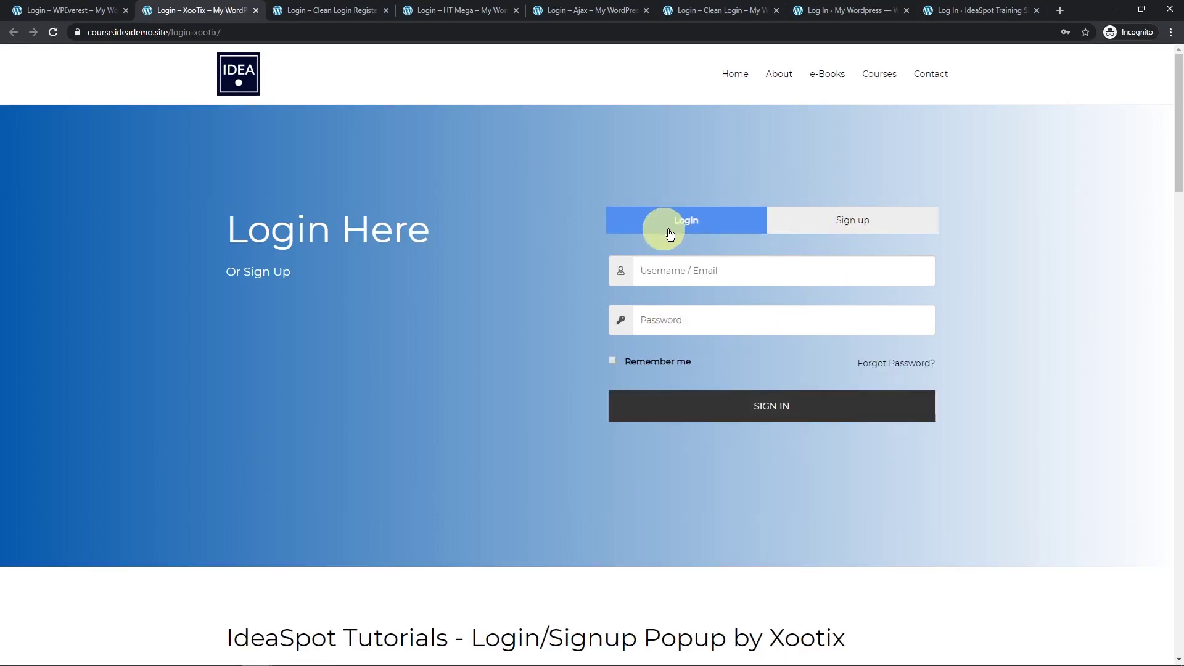
Step: Open the login popup from the lower Login Here section and view both its Sign up and Login forms
{"action": "left_click_drag", "start_coordinate": [1176, 185], "coordinate": [1176, 371]}
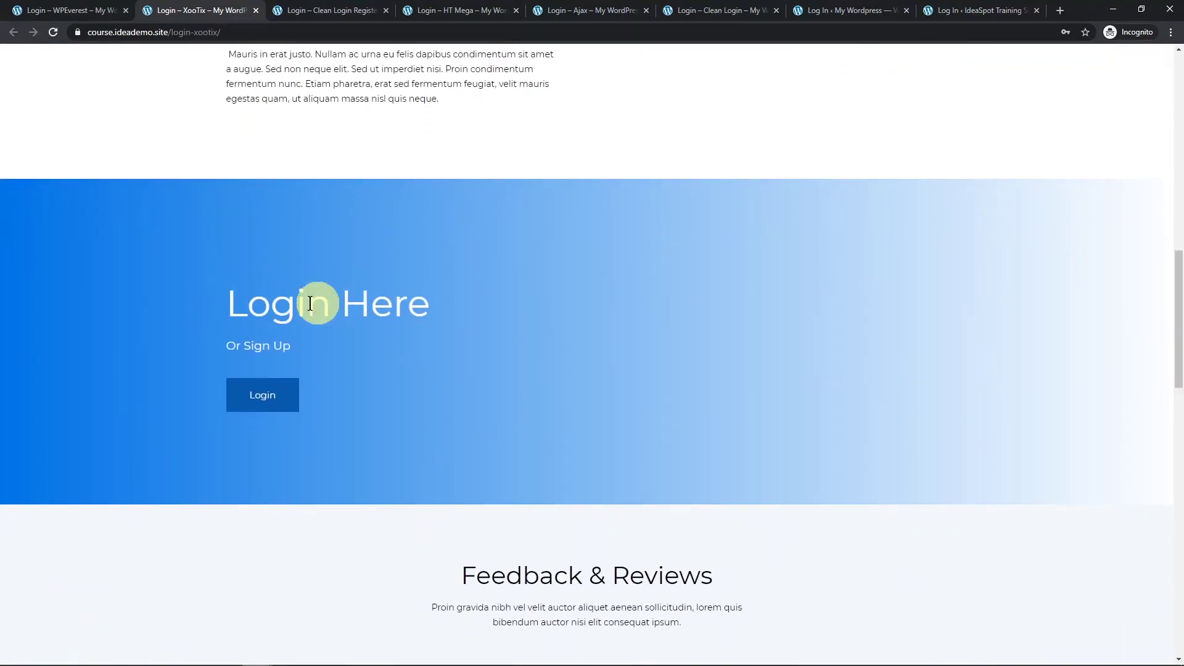
{"action": "left_click", "coordinate": [267, 406]}
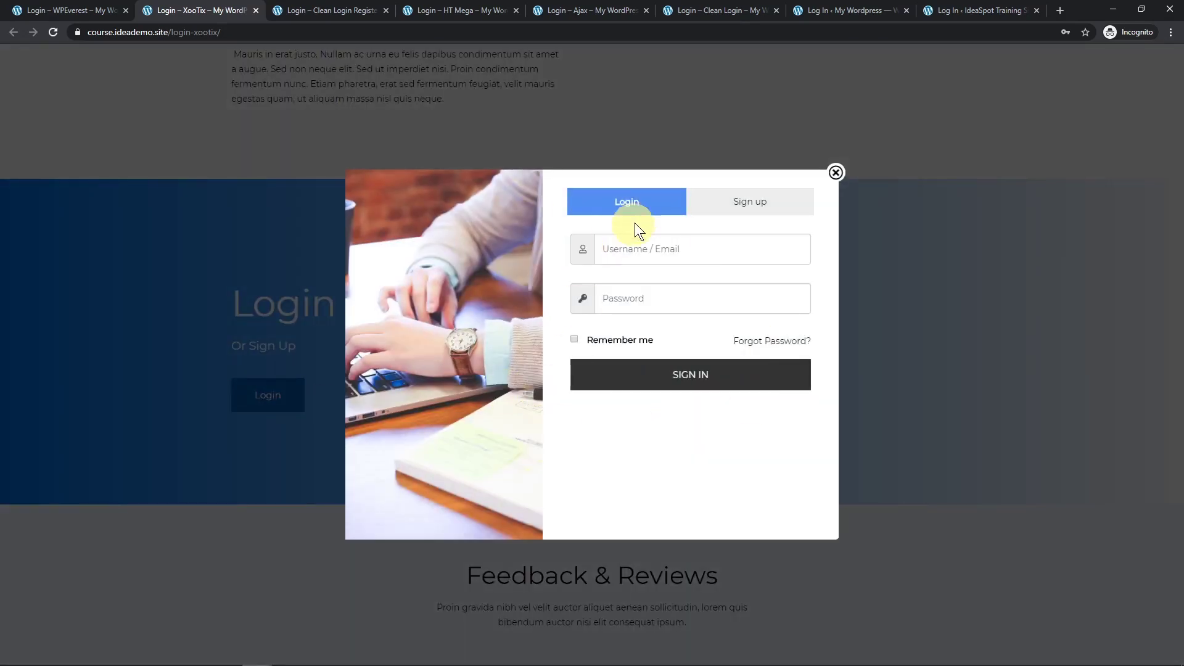
{"action": "left_click", "coordinate": [772, 211]}
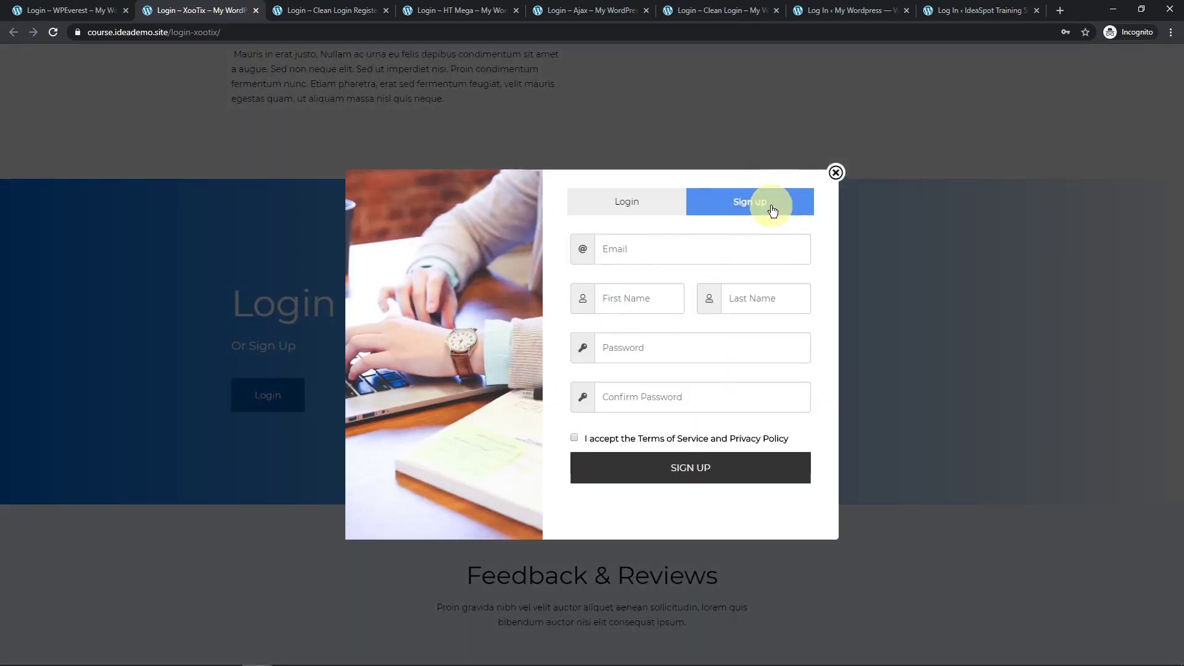
{"action": "left_click", "coordinate": [662, 203]}
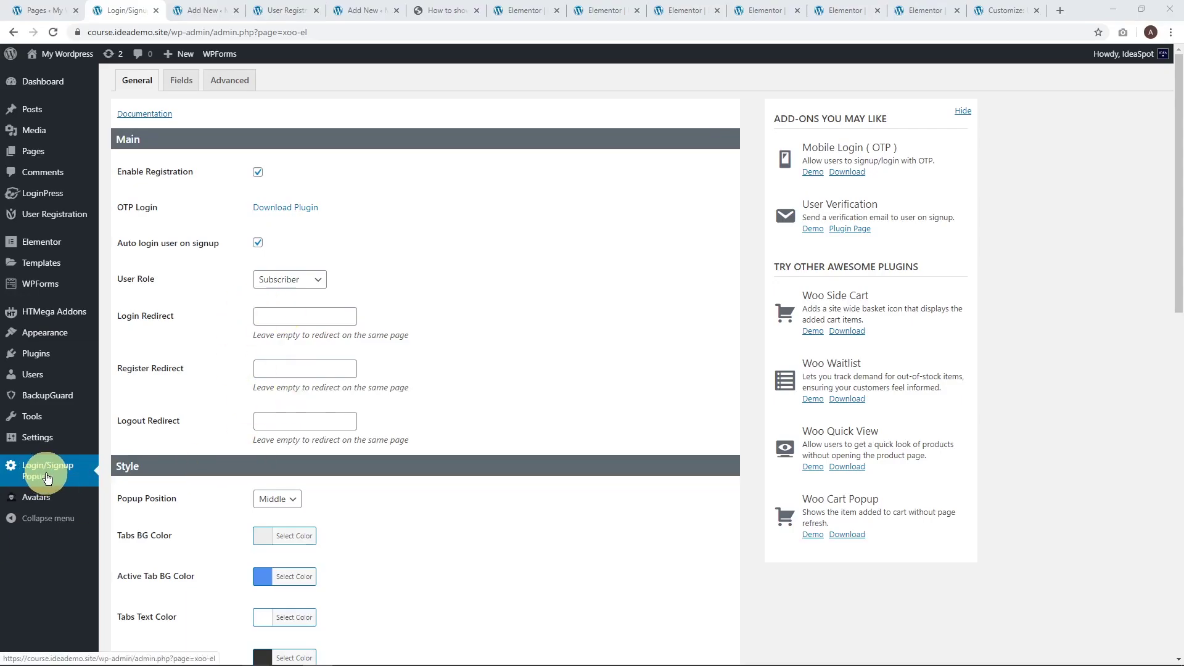
Step: Choose book-homework-learning-7354.jpg as the popup's sidebar image and save the Login/Signup Popup general settings
{"action": "scroll", "coordinate": [414, 227], "scroll_direction": "down", "scroll_amount": 4}
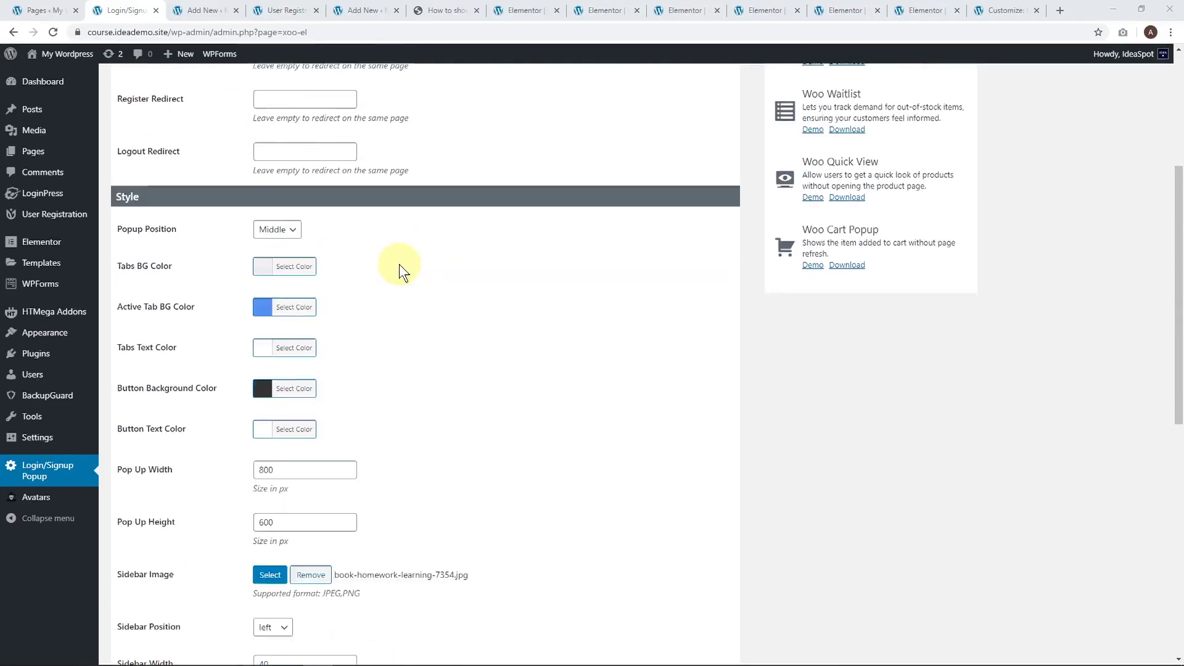
{"action": "scroll", "coordinate": [398, 265], "scroll_direction": "down", "scroll_amount": 3}
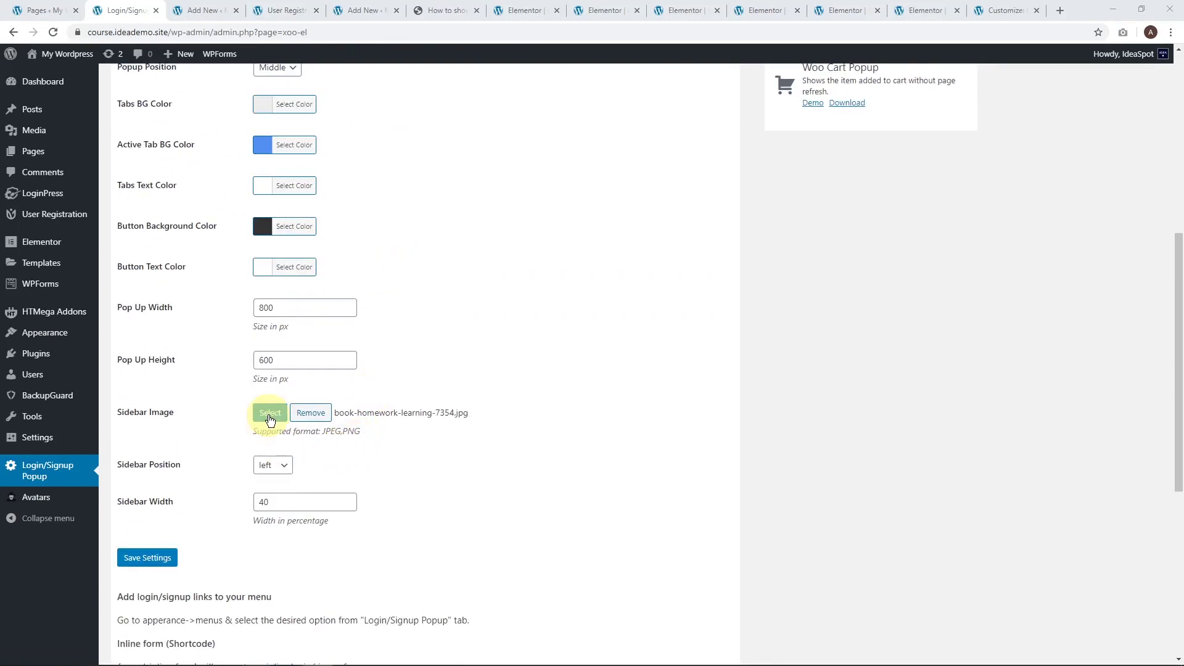
{"action": "left_click", "coordinate": [268, 420]}
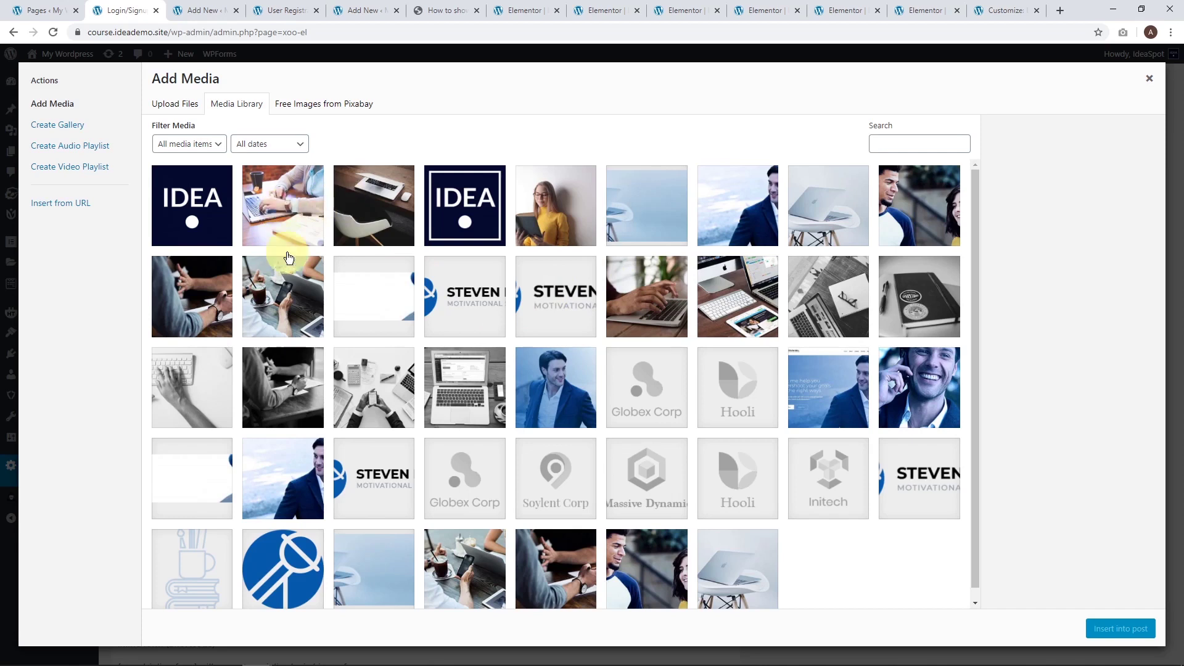
{"action": "left_click", "coordinate": [296, 206]}
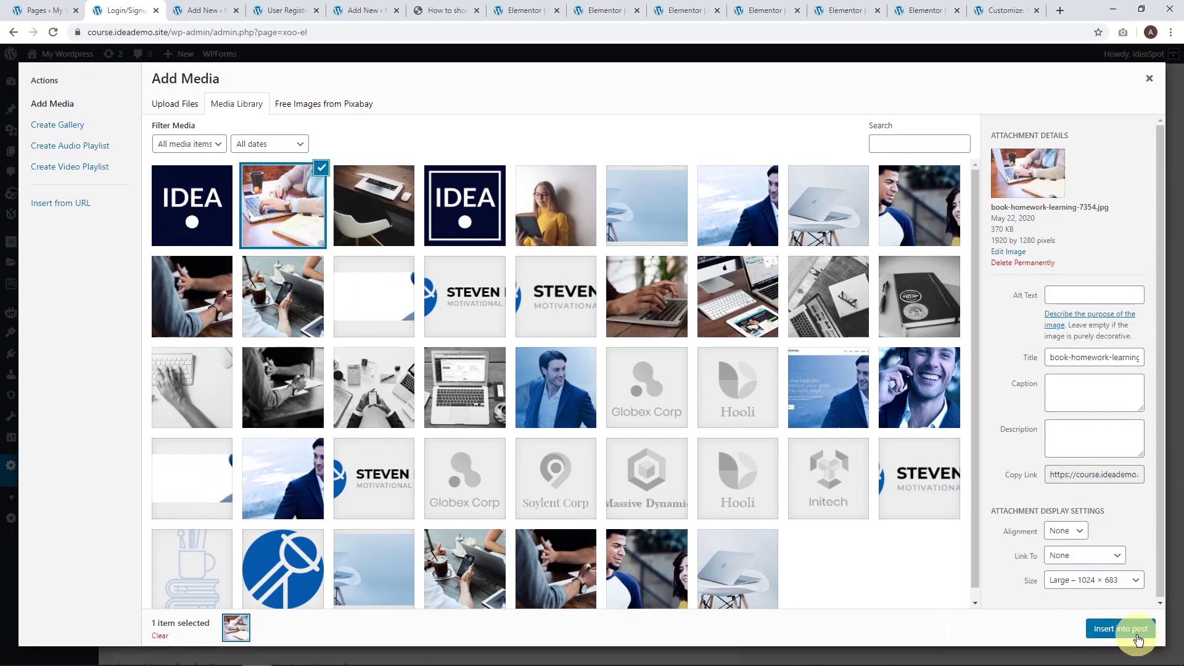
{"action": "left_click", "coordinate": [1120, 629]}
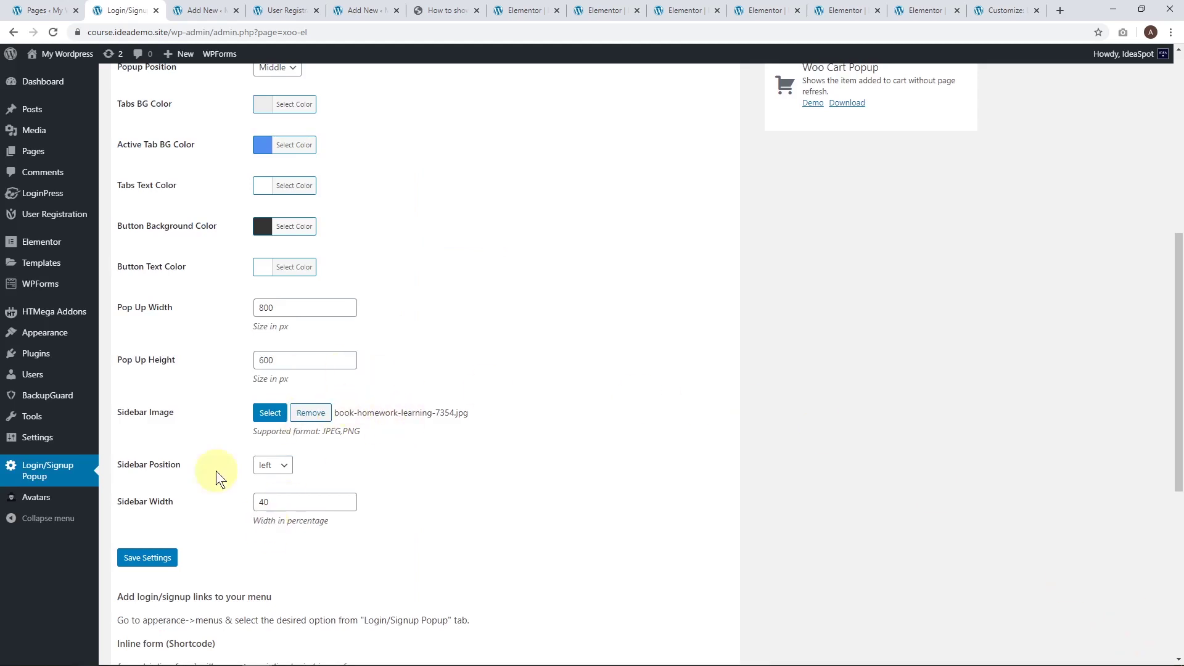
{"action": "left_click", "coordinate": [147, 559]}
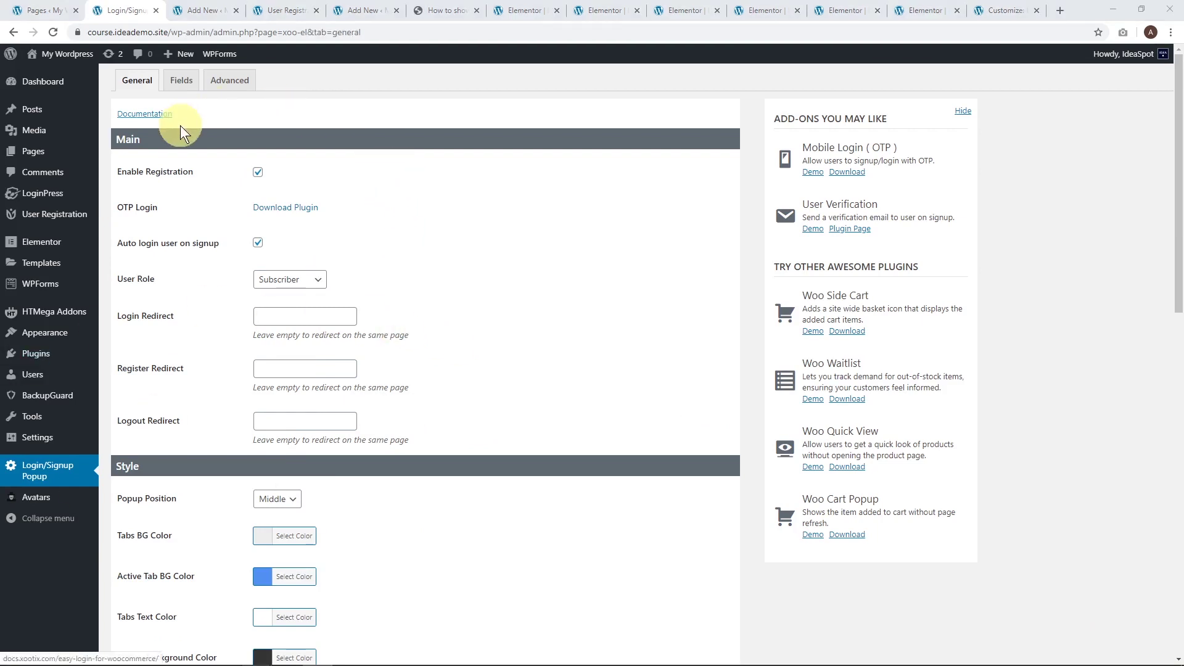
Step: View the Login/Signup Popup plugin's registration fields, the User Email field settings, and the field types offered for adding
{"action": "left_click", "coordinate": [181, 80]}
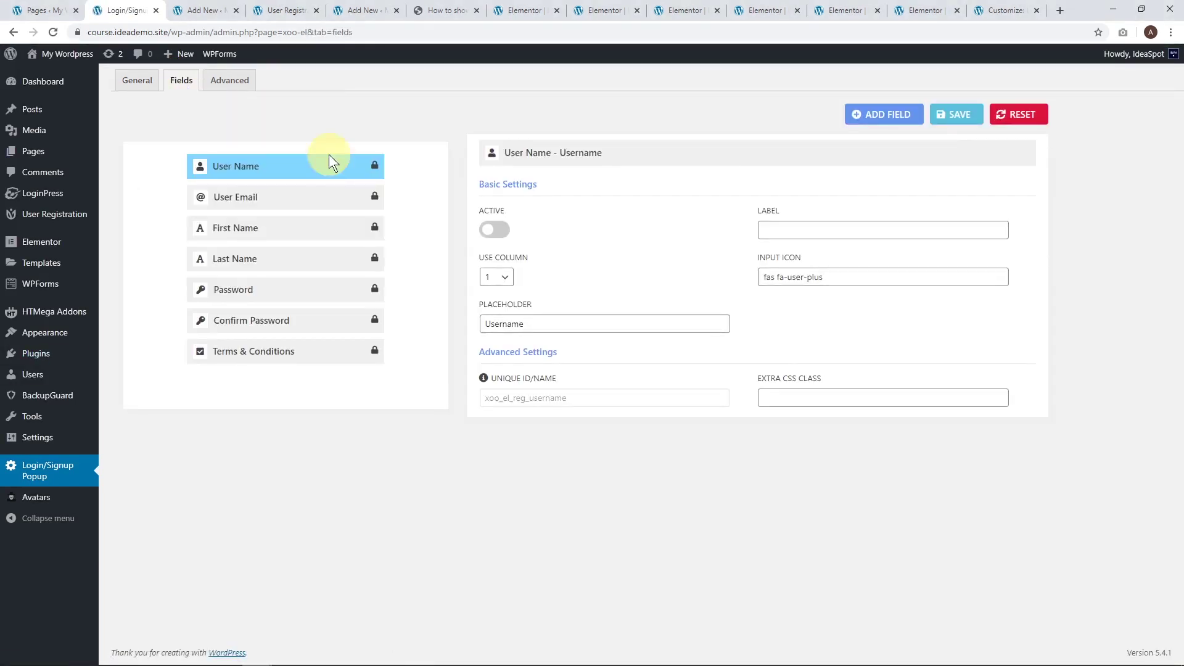
{"action": "left_click", "coordinate": [376, 200]}
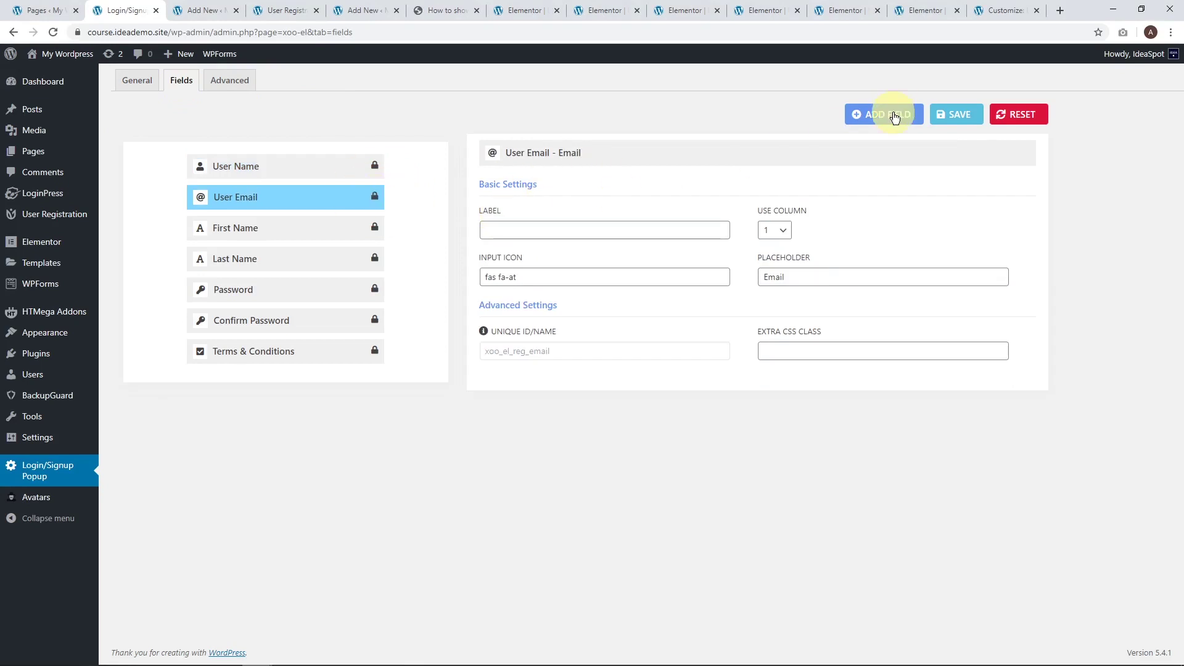
{"action": "left_click", "coordinate": [889, 114]}
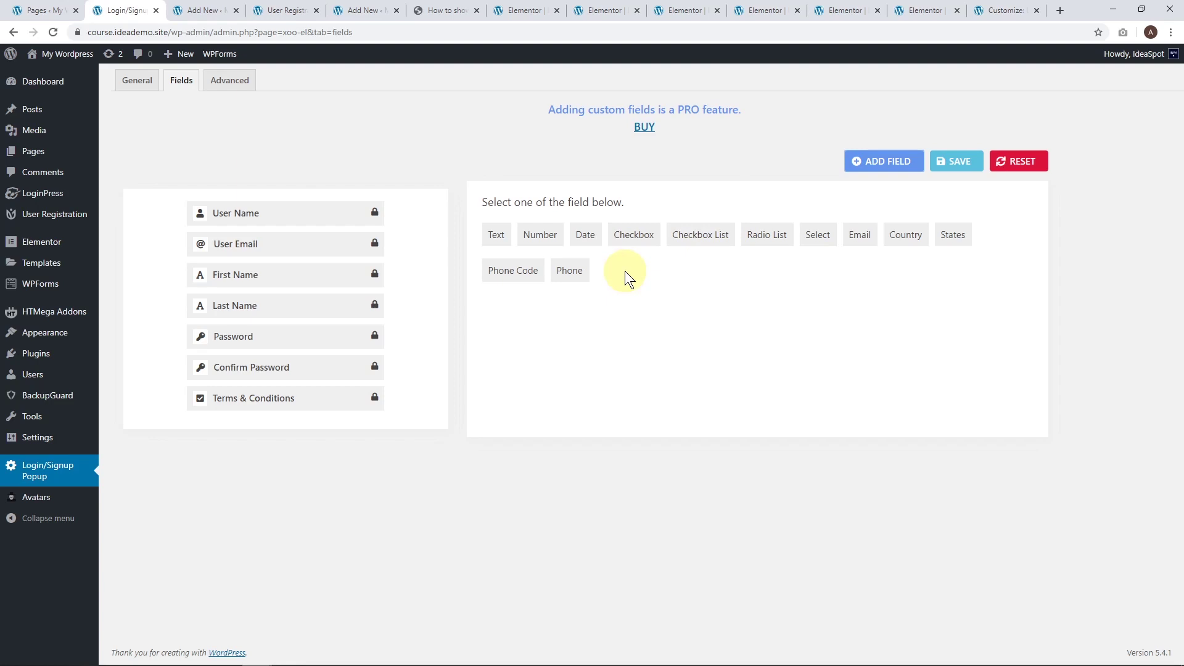
Step: Open the plugin's PRO purchase page in a new browser tab and examine its license options
{"action": "right_click", "coordinate": [644, 127]}
{"action": "left_click", "coordinate": [665, 139]}
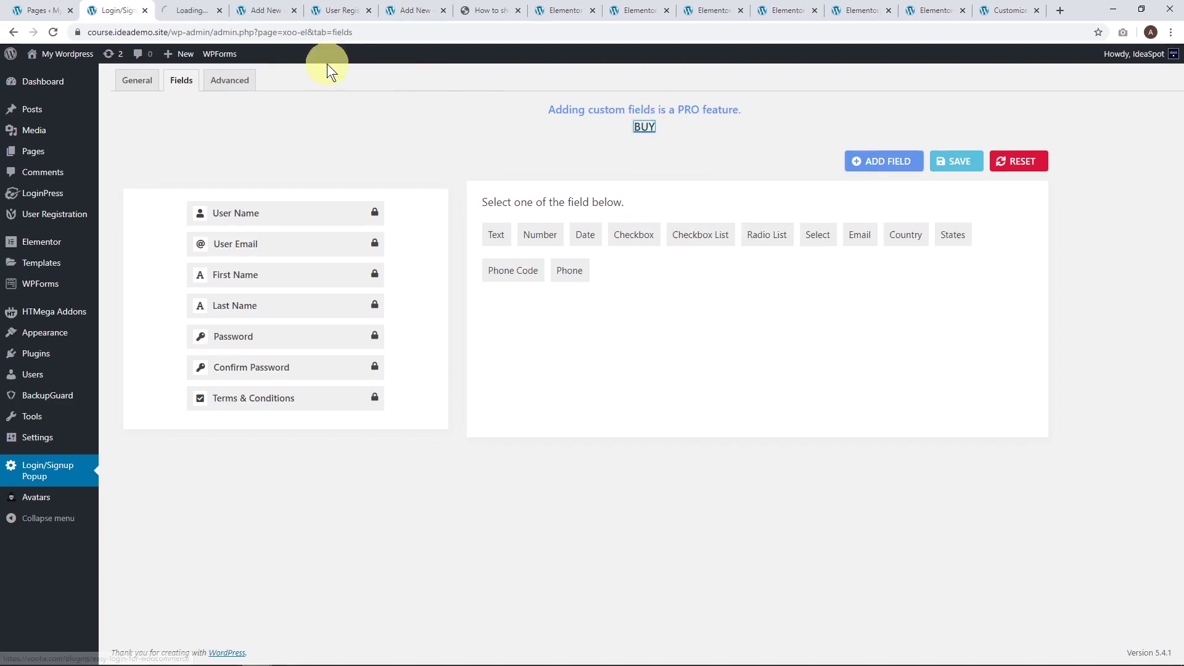
{"action": "left_click", "coordinate": [191, 11]}
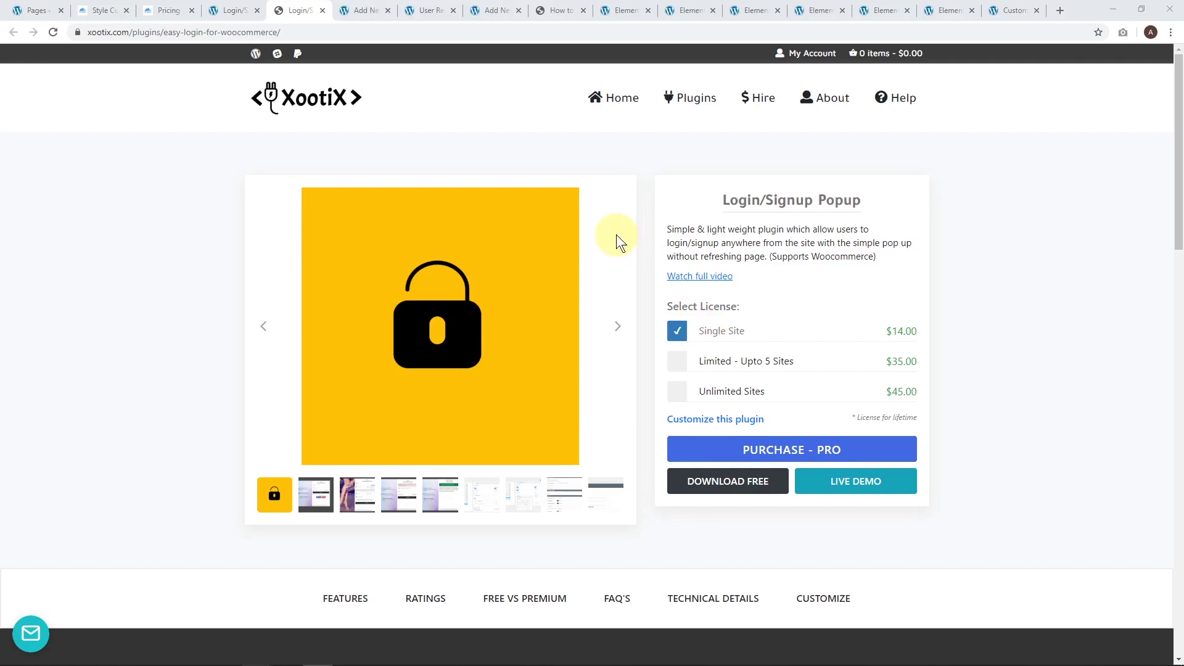
Step: Switch WPEverest's User Registration pricing page to Lifetime billing and compare the Professional, Plus and Personal plans and their addons
{"action": "left_click", "coordinate": [165, 10]}
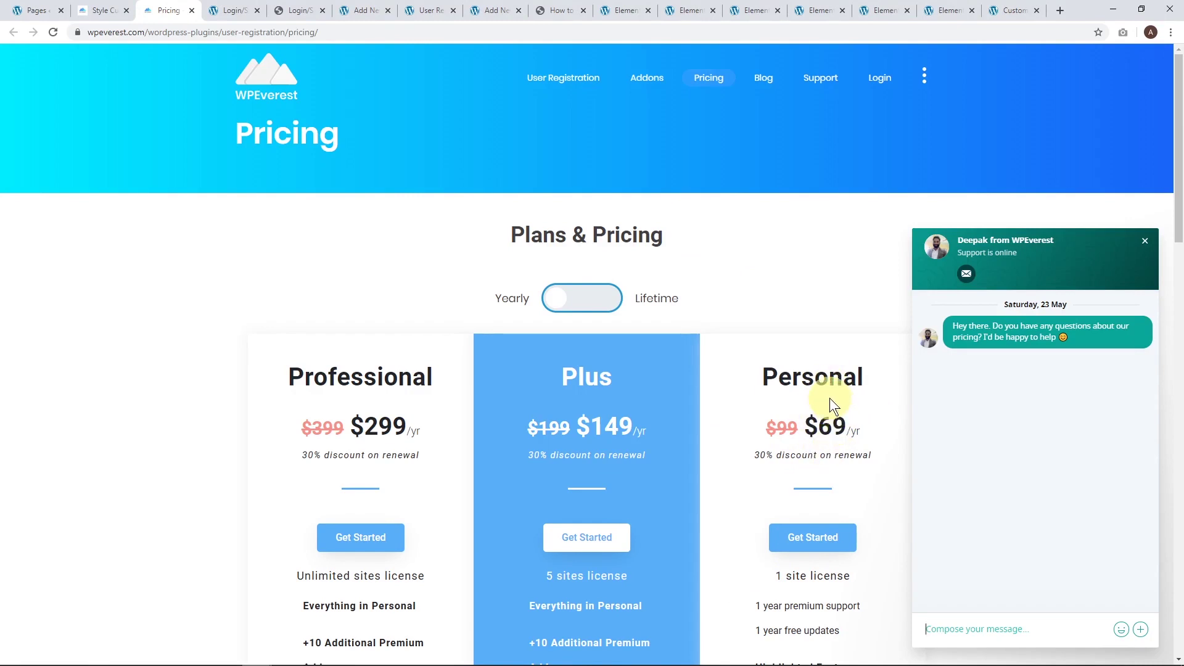
{"action": "scroll", "coordinate": [830, 398], "scroll_direction": "down", "scroll_amount": 1}
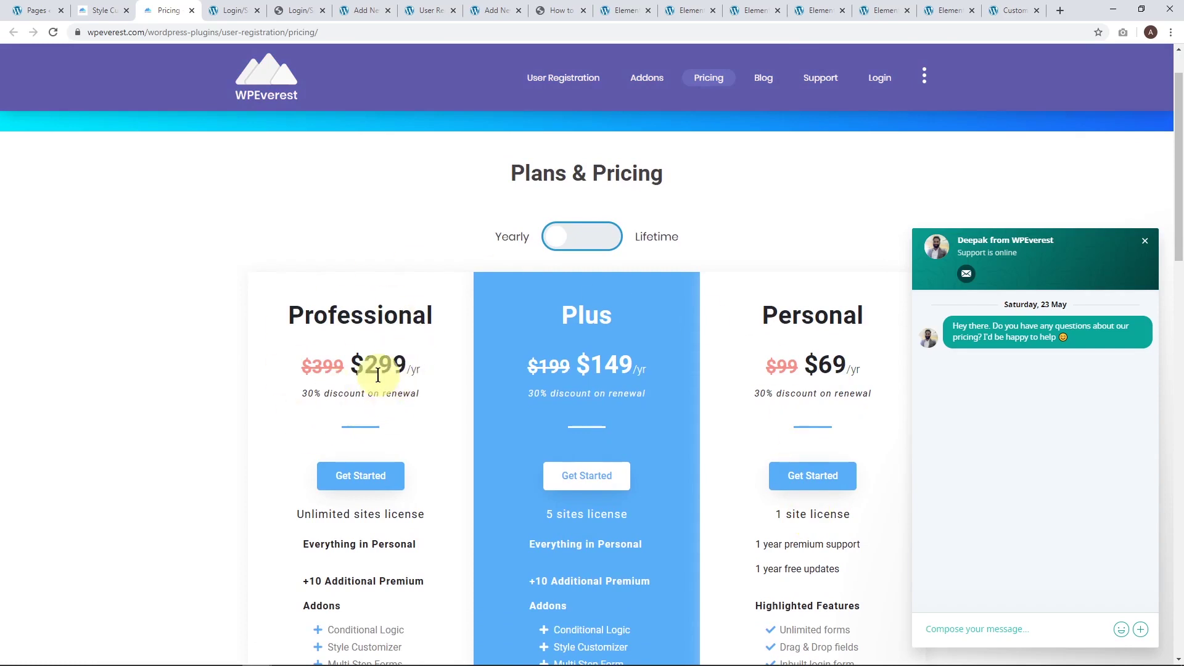
{"action": "left_click", "coordinate": [563, 238]}
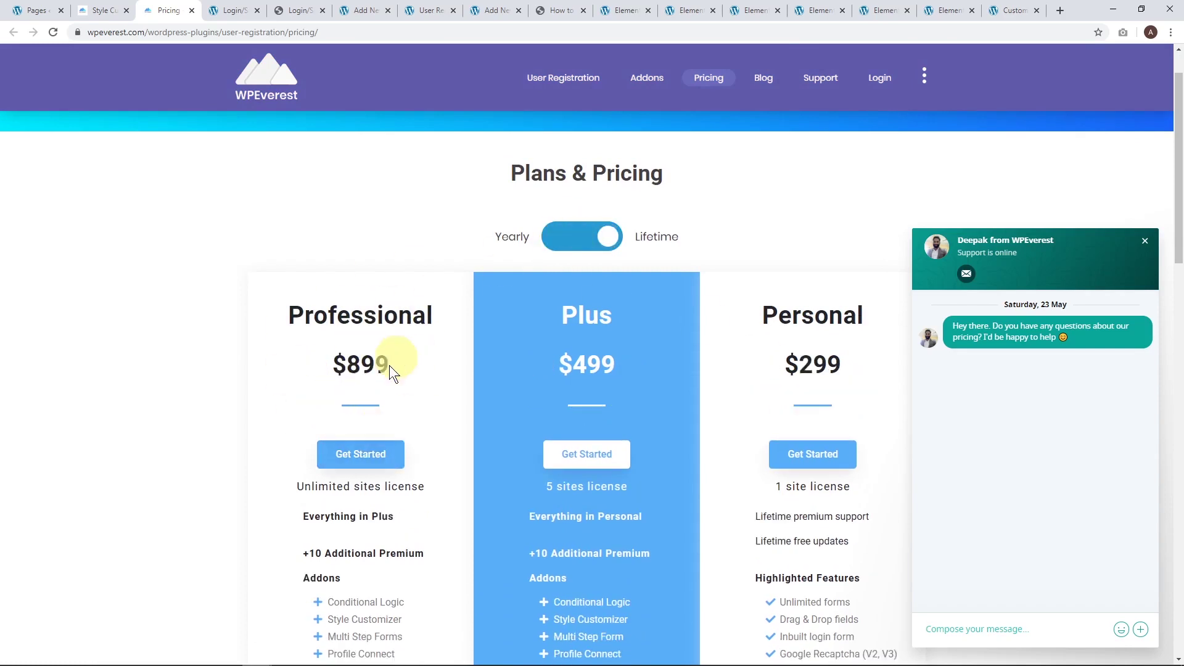
{"action": "scroll", "coordinate": [370, 355], "scroll_direction": "down", "scroll_amount": 2}
{"action": "scroll", "coordinate": [413, 350], "scroll_direction": "up", "scroll_amount": 3}
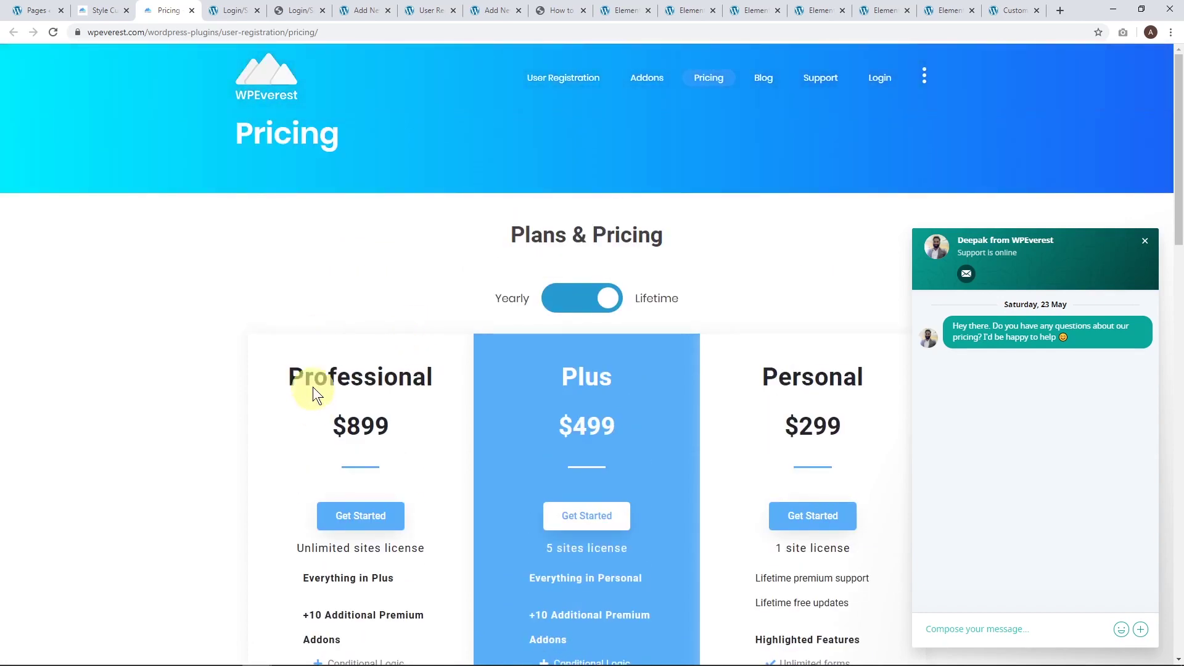
{"action": "scroll", "coordinate": [339, 338], "scroll_direction": "down", "scroll_amount": 1}
{"action": "scroll", "coordinate": [339, 338], "scroll_direction": "up", "scroll_amount": 1}
{"action": "scroll", "coordinate": [328, 322], "scroll_direction": "down", "scroll_amount": 9}
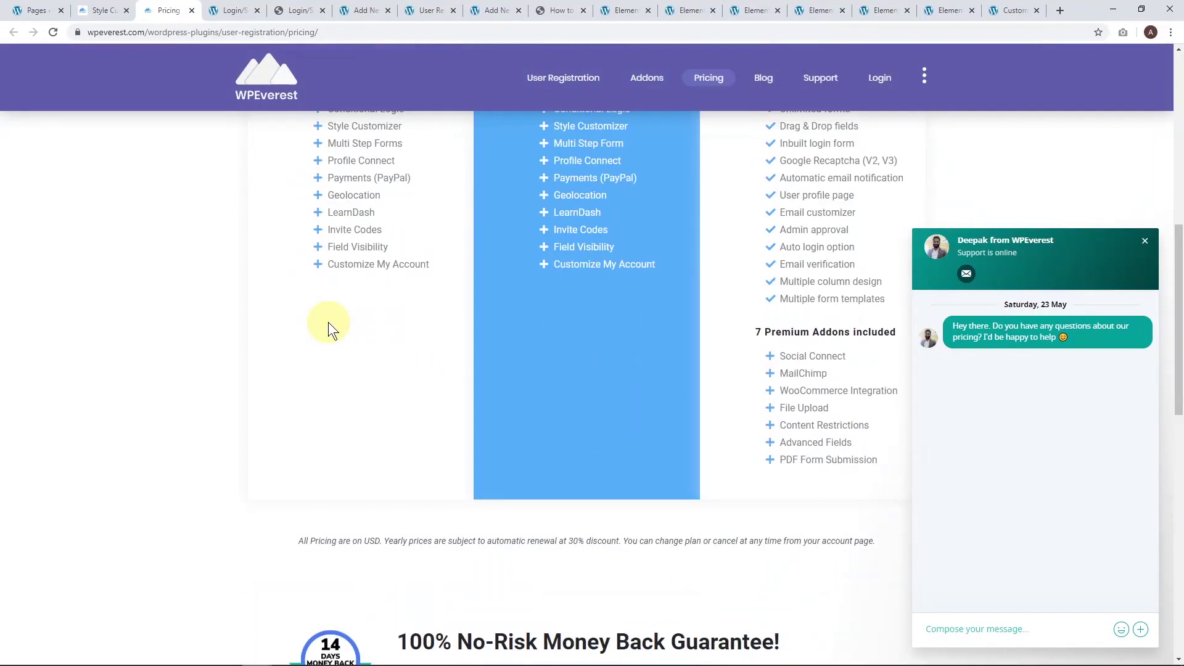
{"action": "scroll", "coordinate": [328, 322], "scroll_direction": "up", "scroll_amount": 4}
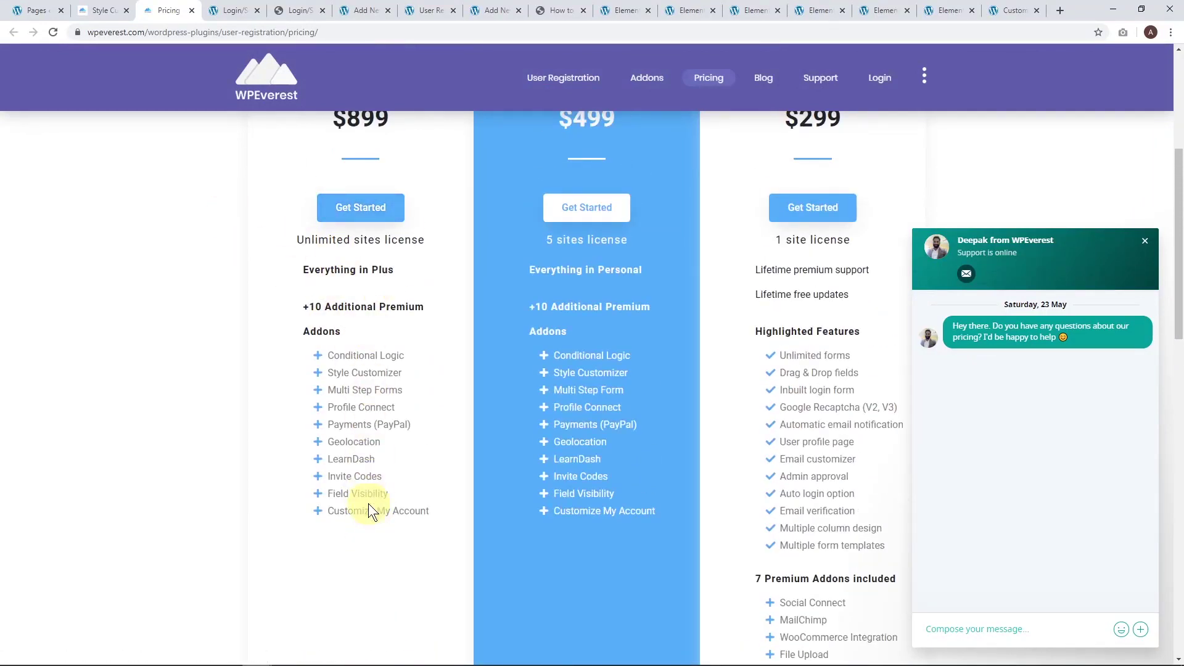
{"action": "scroll", "coordinate": [361, 493], "scroll_direction": "up", "scroll_amount": 5}
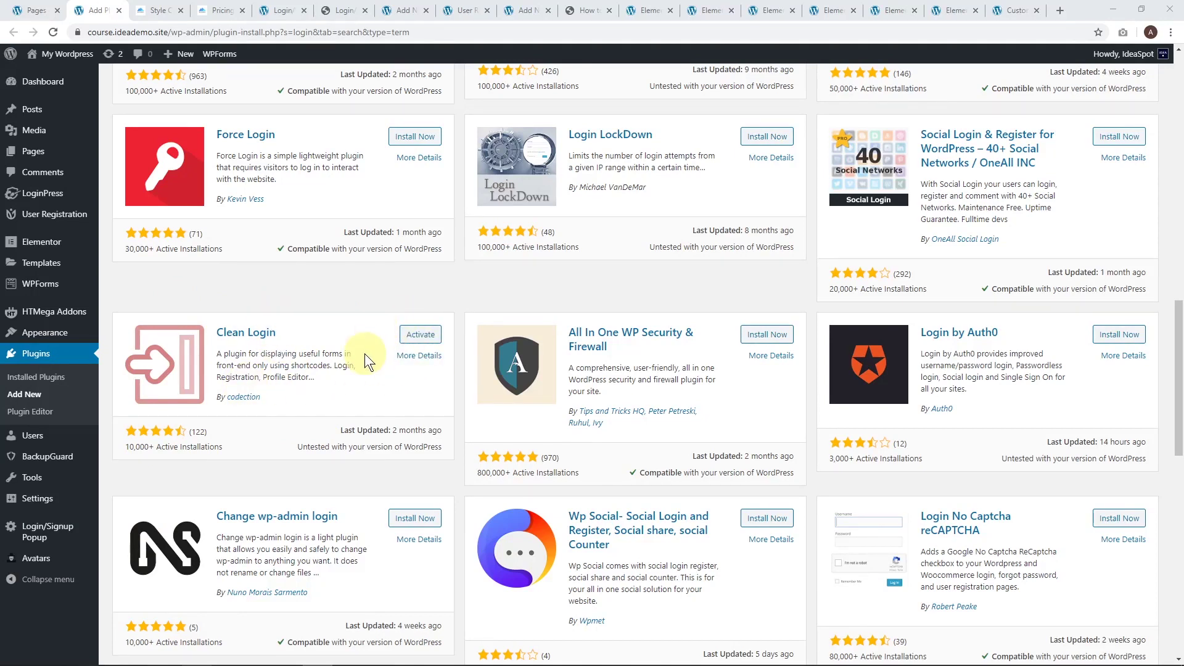
Step: Activate the Clean Login plugin from the plugin search results and open its settings page
{"action": "left_click", "coordinate": [421, 335]}
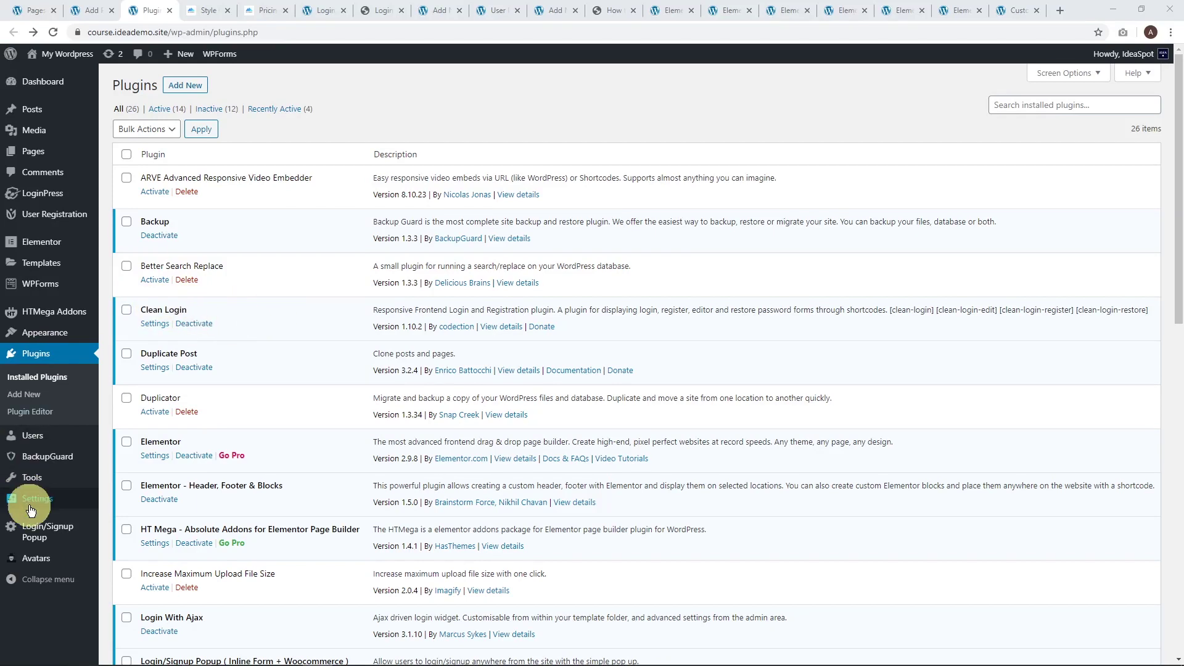
{"action": "mouse_move", "coordinate": [31, 500]}
{"action": "left_click", "coordinate": [145, 601]}
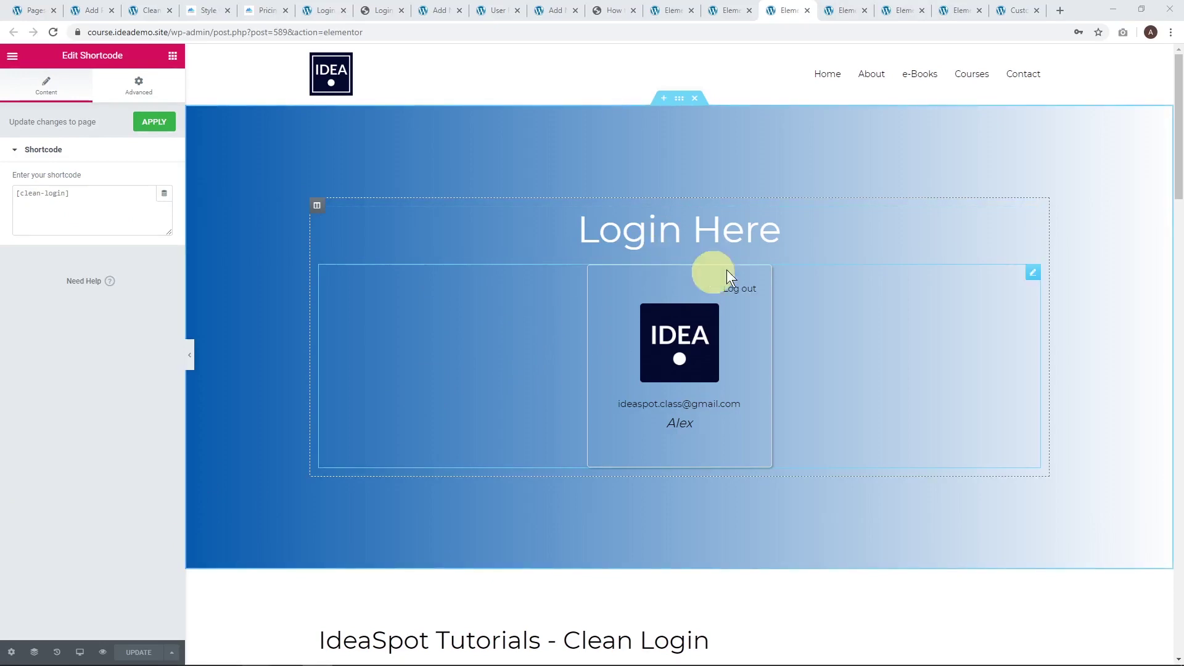
Step: View the page using the [clean-login-register] shortcode, then follow the Register link on the logged-out Clean Login page in the incognito window
{"action": "left_click", "coordinate": [857, 9]}
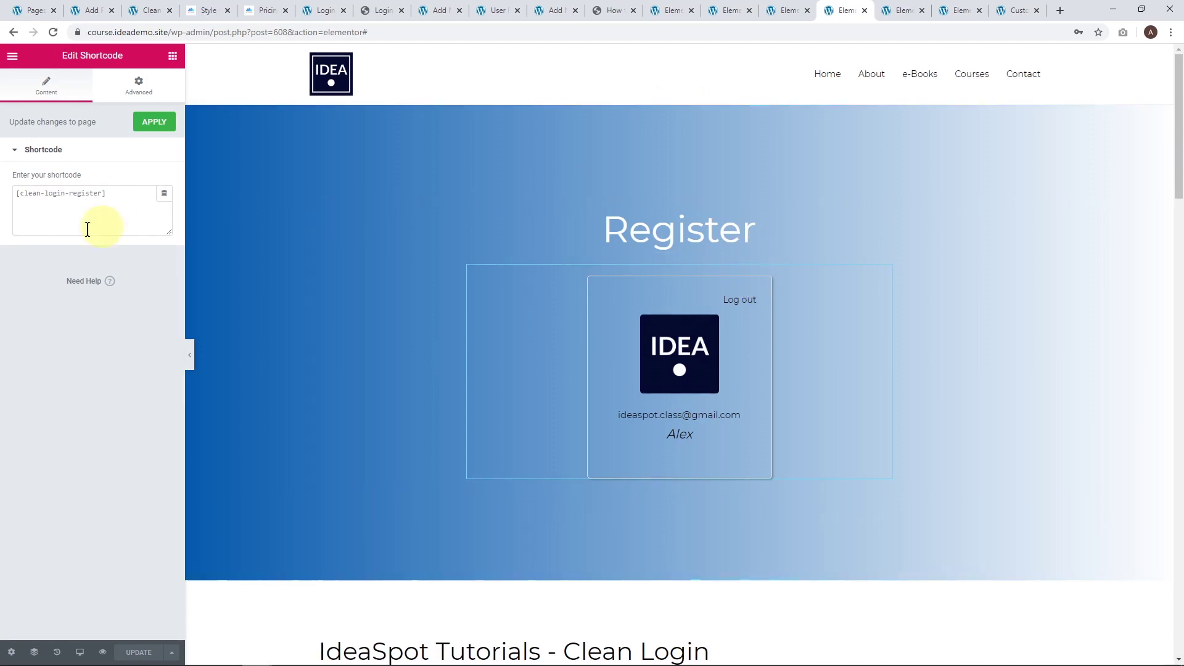
{"action": "key", "text": "alt+Tab"}
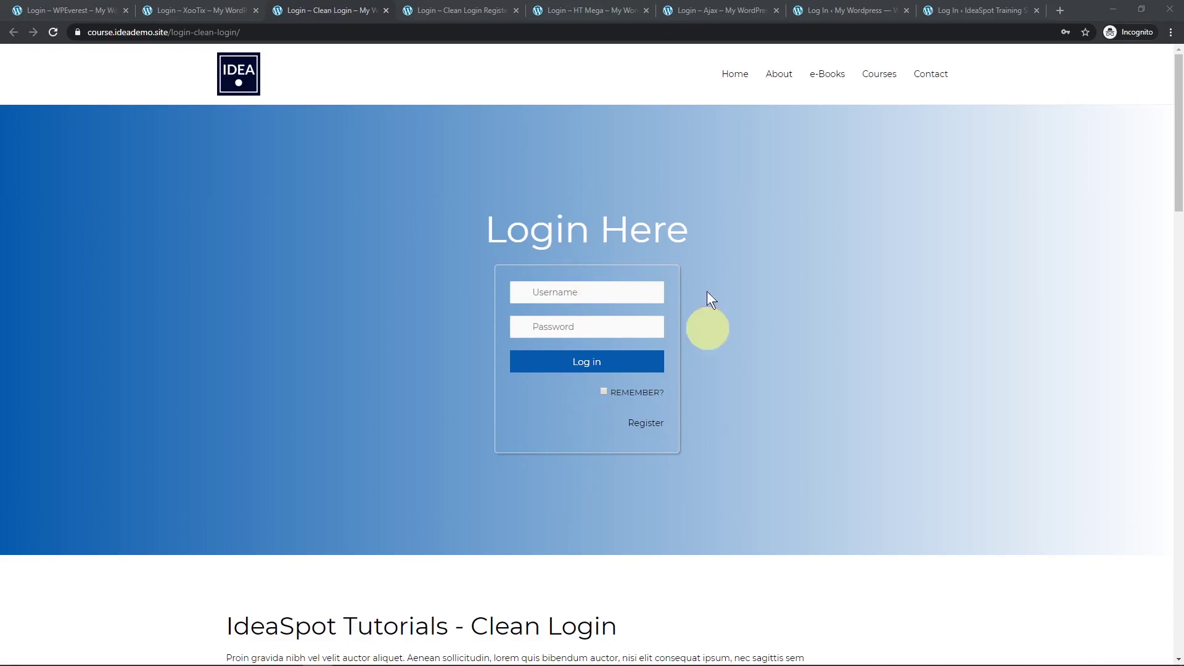
{"action": "left_click", "coordinate": [645, 423]}
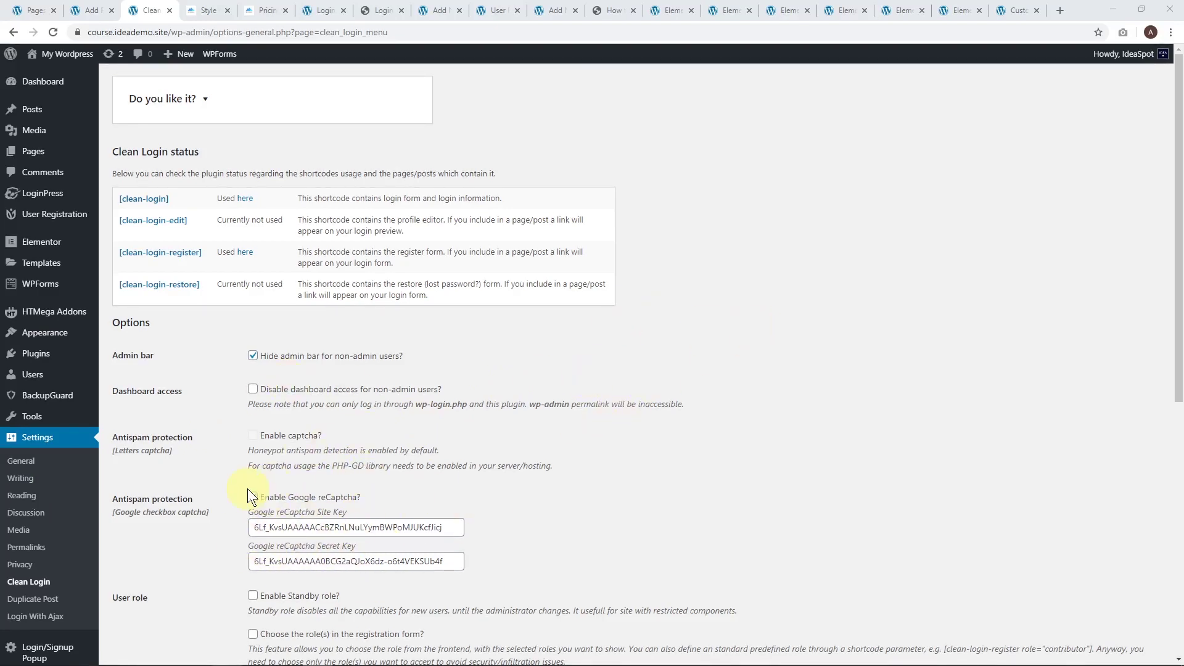
Step: Enable Redirect after log in and Redirect after log out in the Clean Login settings, and review the remaining options
{"action": "scroll", "coordinate": [642, 404], "scroll_direction": "down", "scroll_amount": 7}
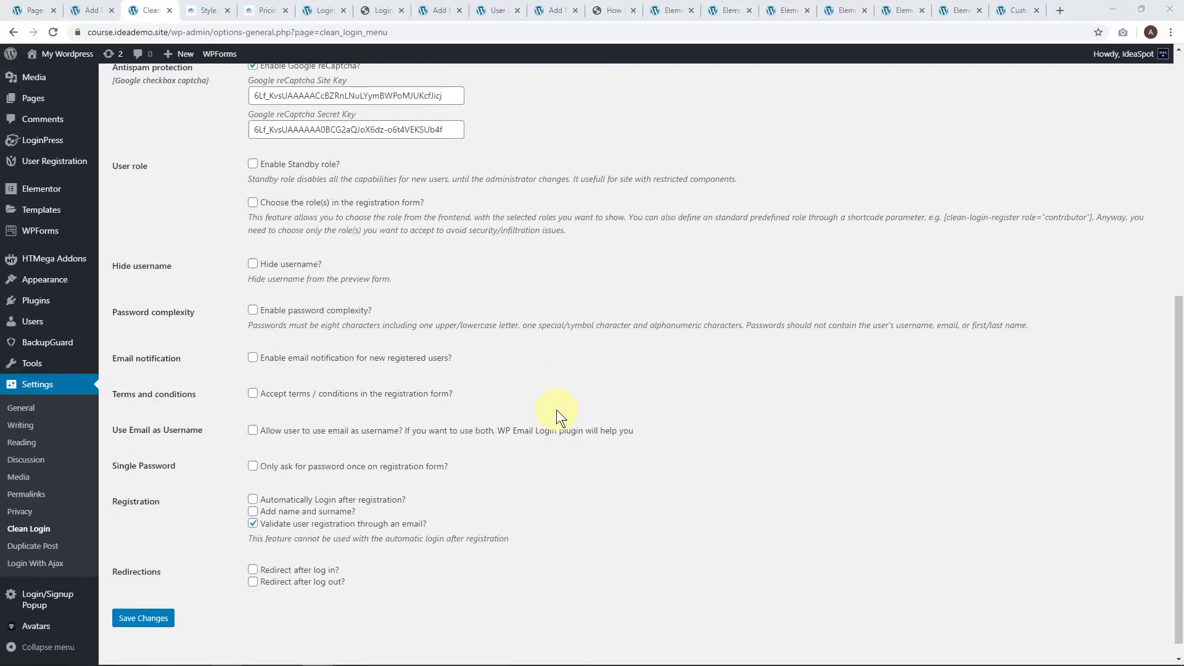
{"action": "scroll", "coordinate": [395, 555], "scroll_direction": "down", "scroll_amount": 1}
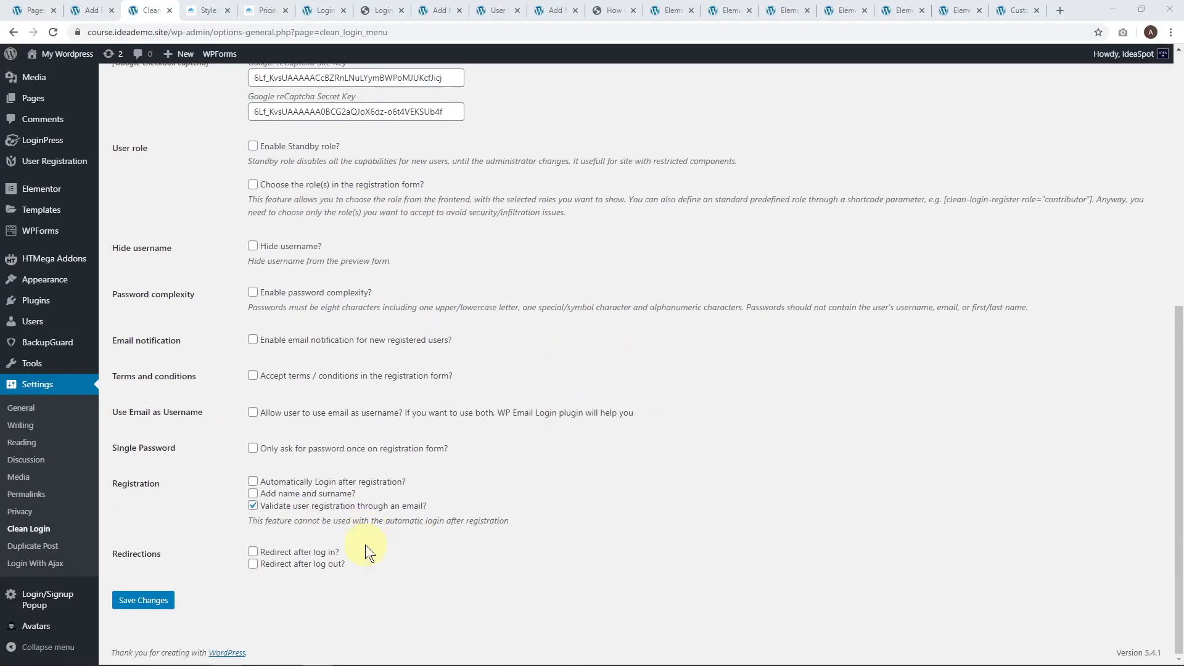
{"action": "left_click", "coordinate": [253, 551]}
{"action": "left_click", "coordinate": [296, 609]}
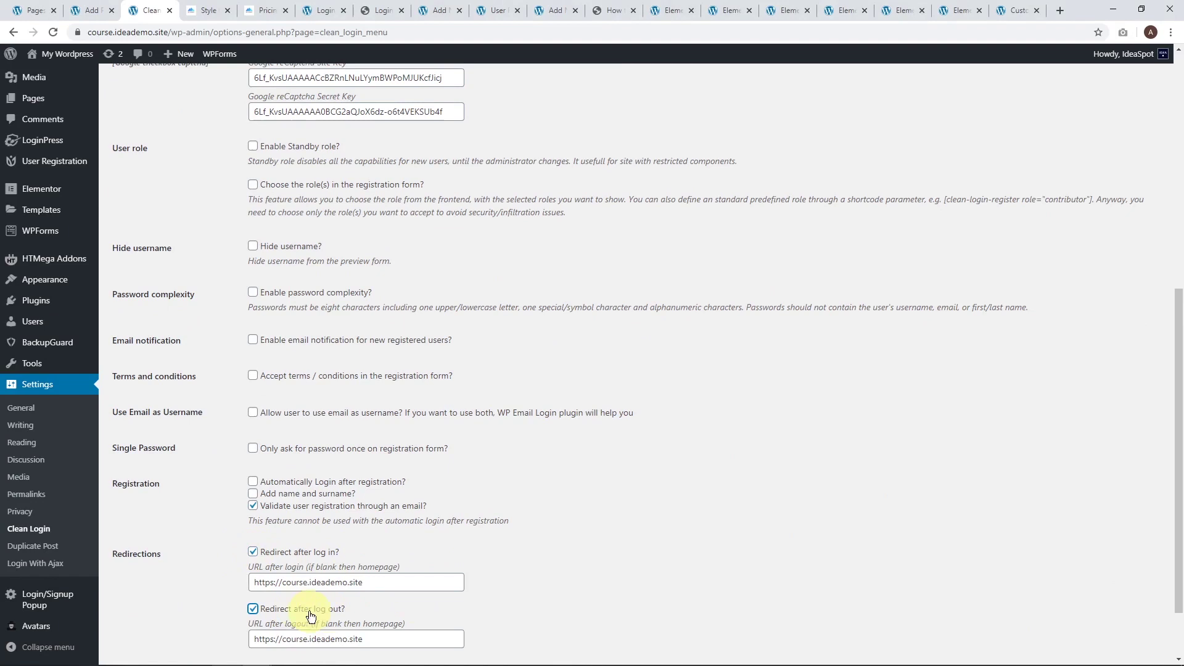
{"action": "scroll", "coordinate": [606, 522], "scroll_direction": "down", "scroll_amount": 2}
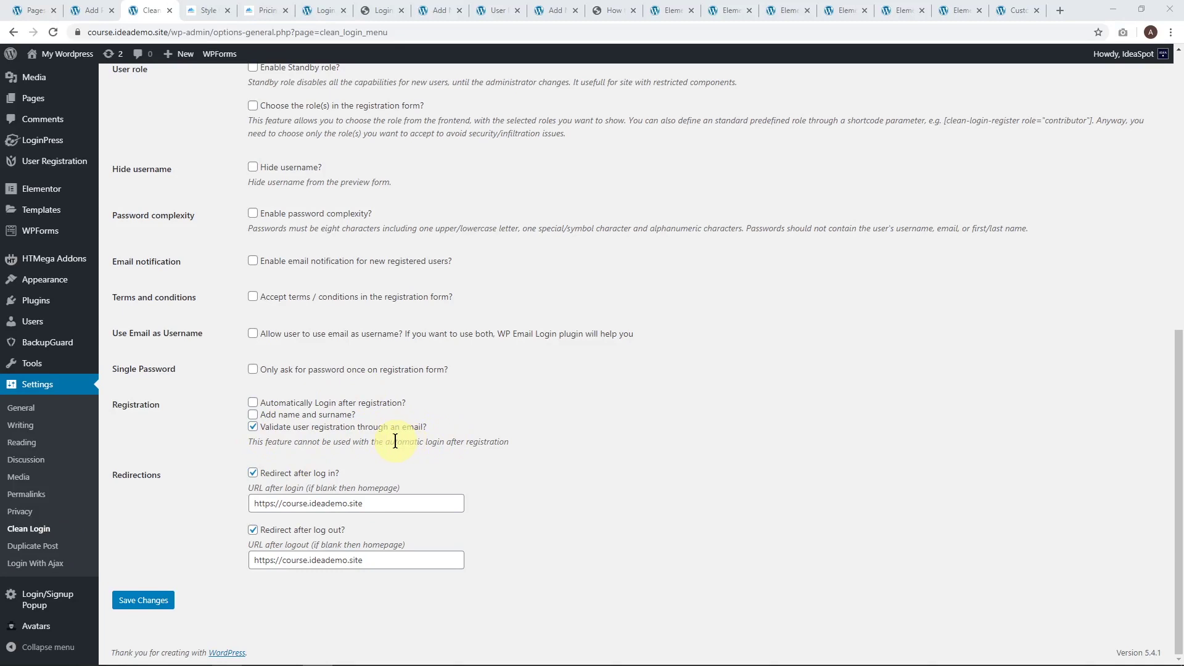
{"action": "scroll", "coordinate": [614, 435], "scroll_direction": "up", "scroll_amount": 9}
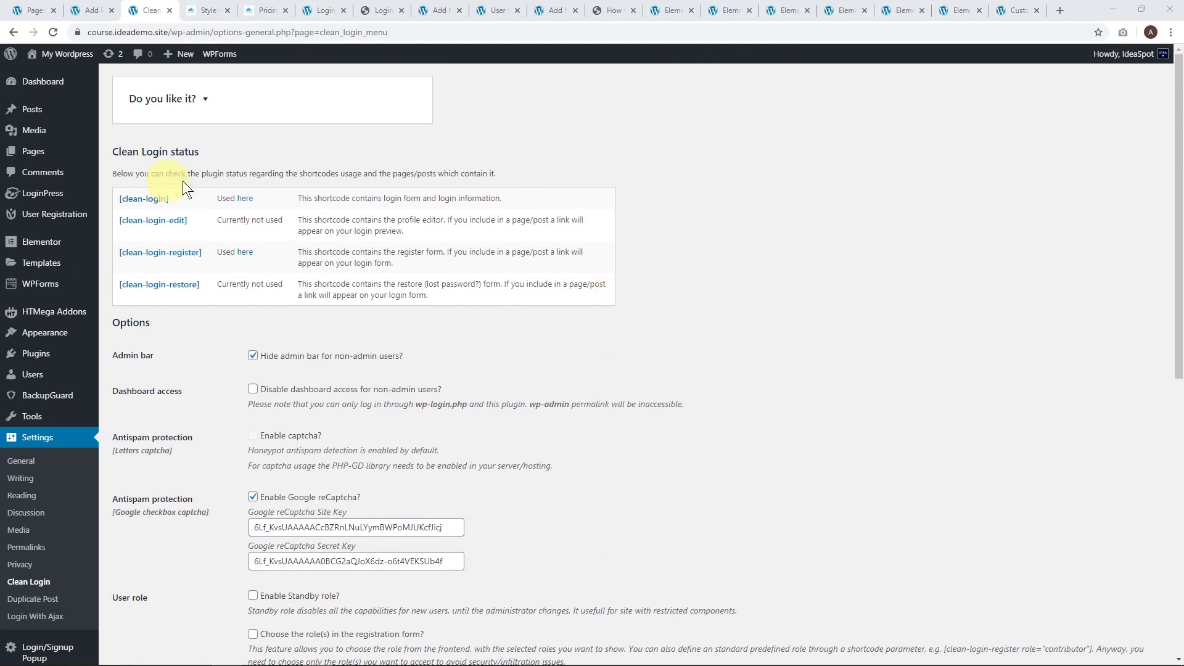
Step: Open the HTMega Addons settings and examine which elements are enabled, including User Login Form and User Register Form
{"action": "key", "text": "ctrl+shift+Tab"}
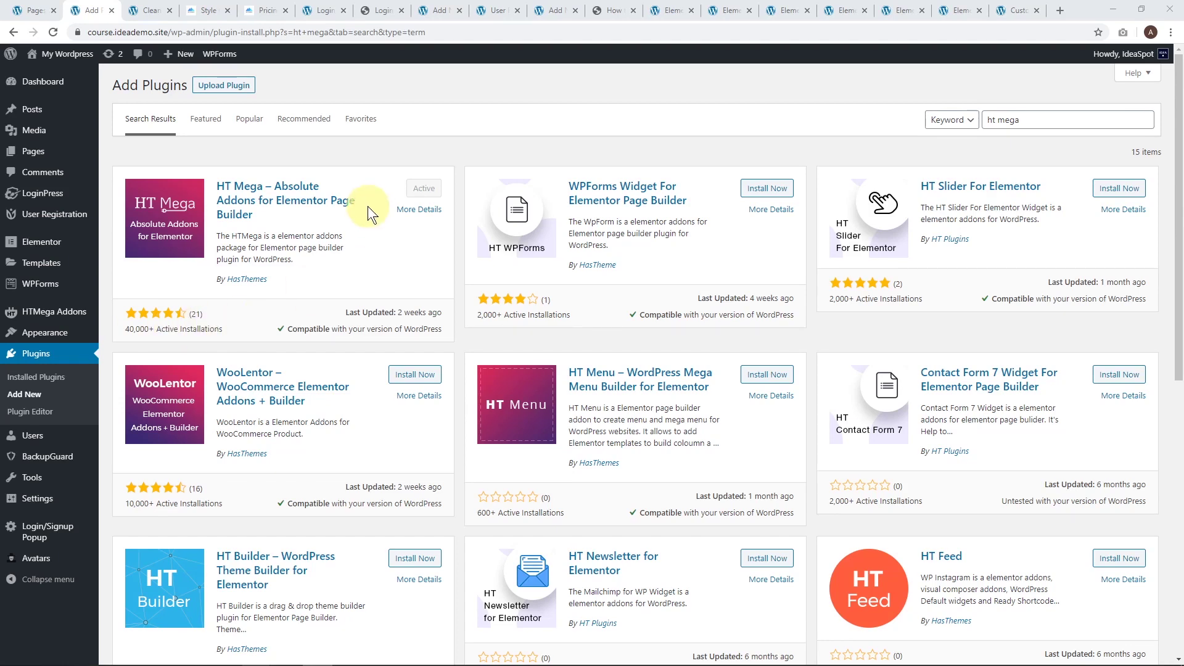
{"action": "left_click", "coordinate": [58, 317]}
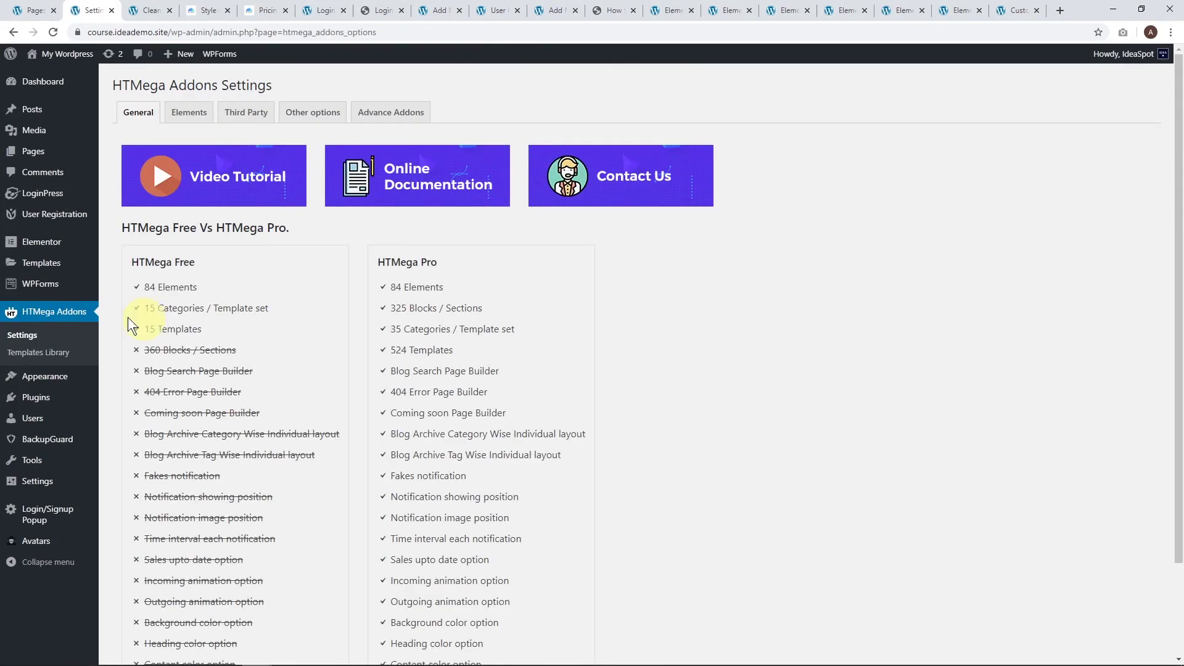
{"action": "left_click", "coordinate": [185, 113]}
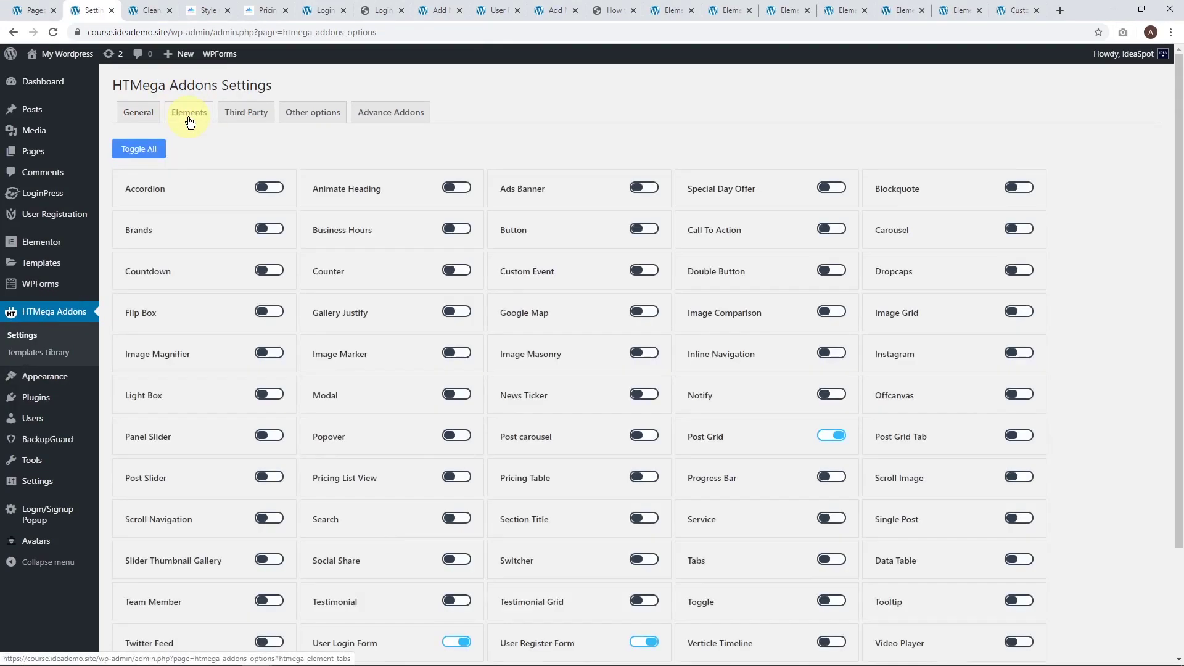
{"action": "scroll", "coordinate": [709, 337], "scroll_direction": "down", "scroll_amount": 2}
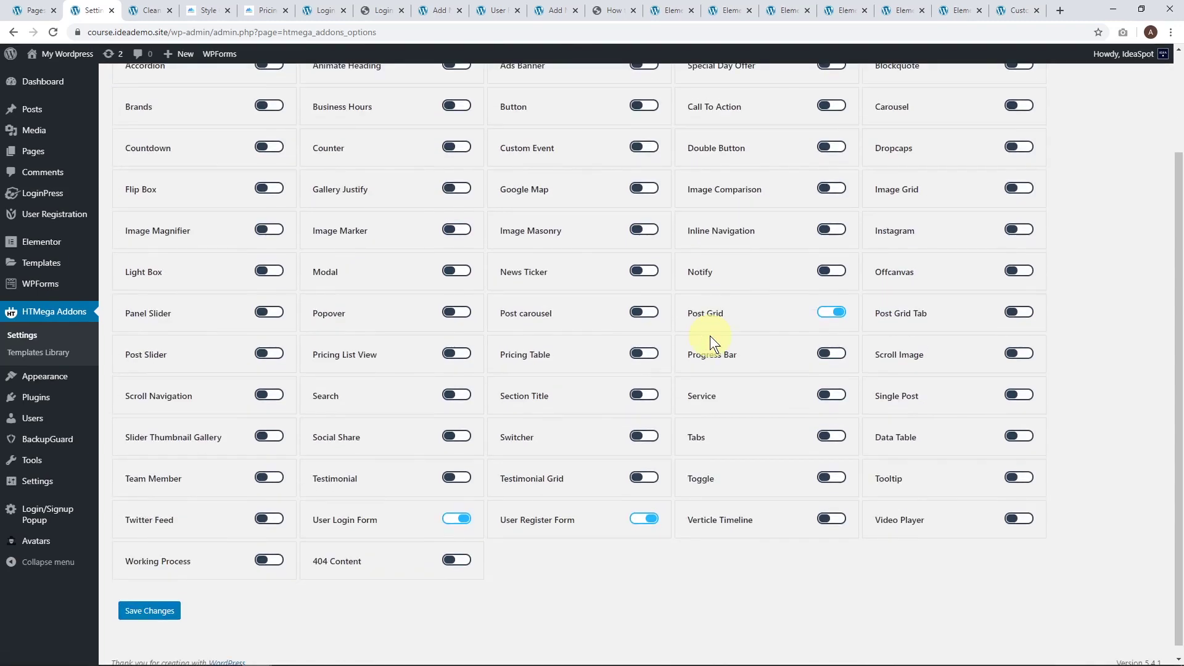
{"action": "scroll", "coordinate": [709, 336], "scroll_direction": "down", "scroll_amount": 1}
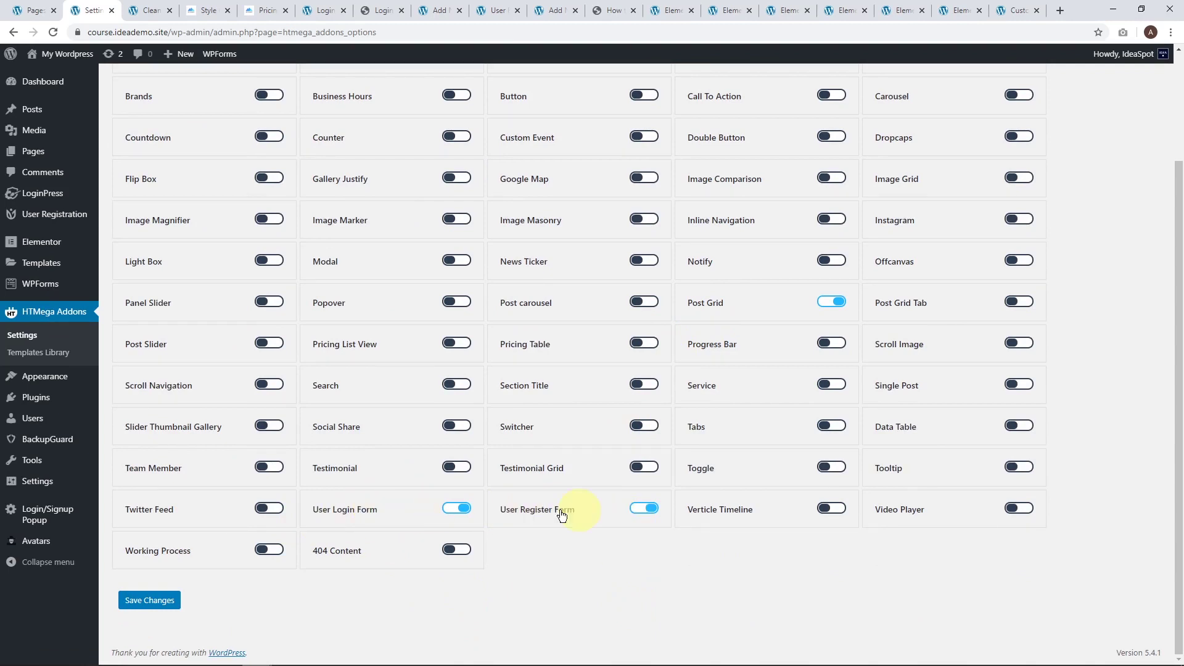
{"action": "scroll", "coordinate": [575, 568], "scroll_direction": "up", "scroll_amount": 2}
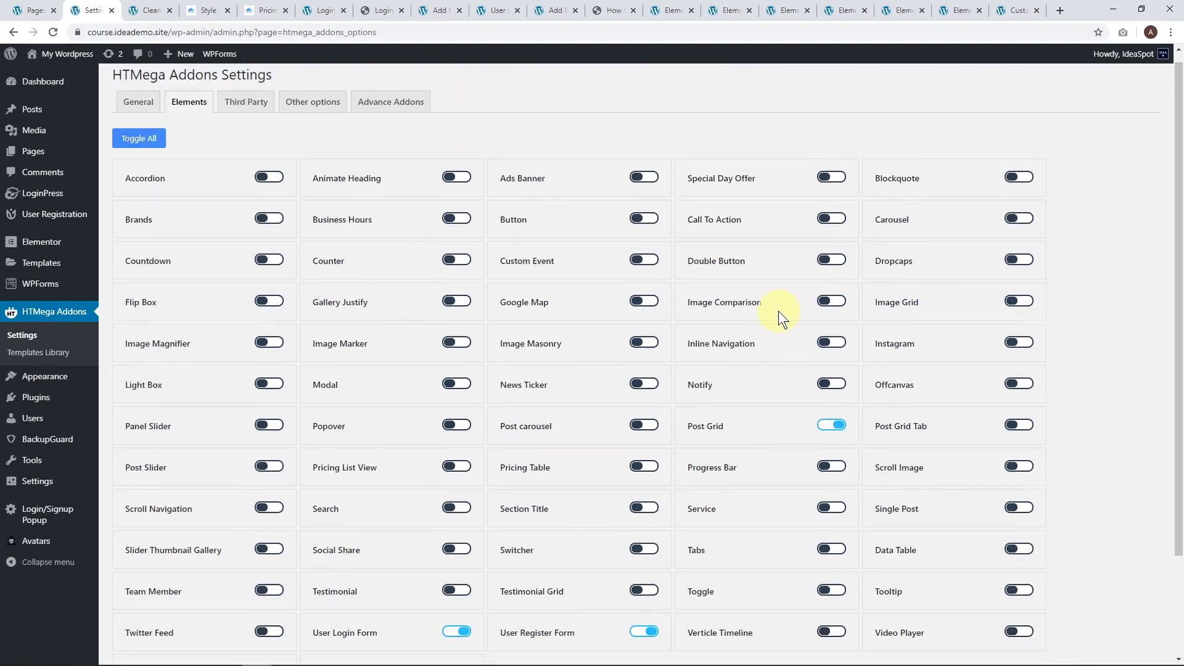
{"action": "scroll", "coordinate": [382, 351], "scroll_direction": "down", "scroll_amount": 2}
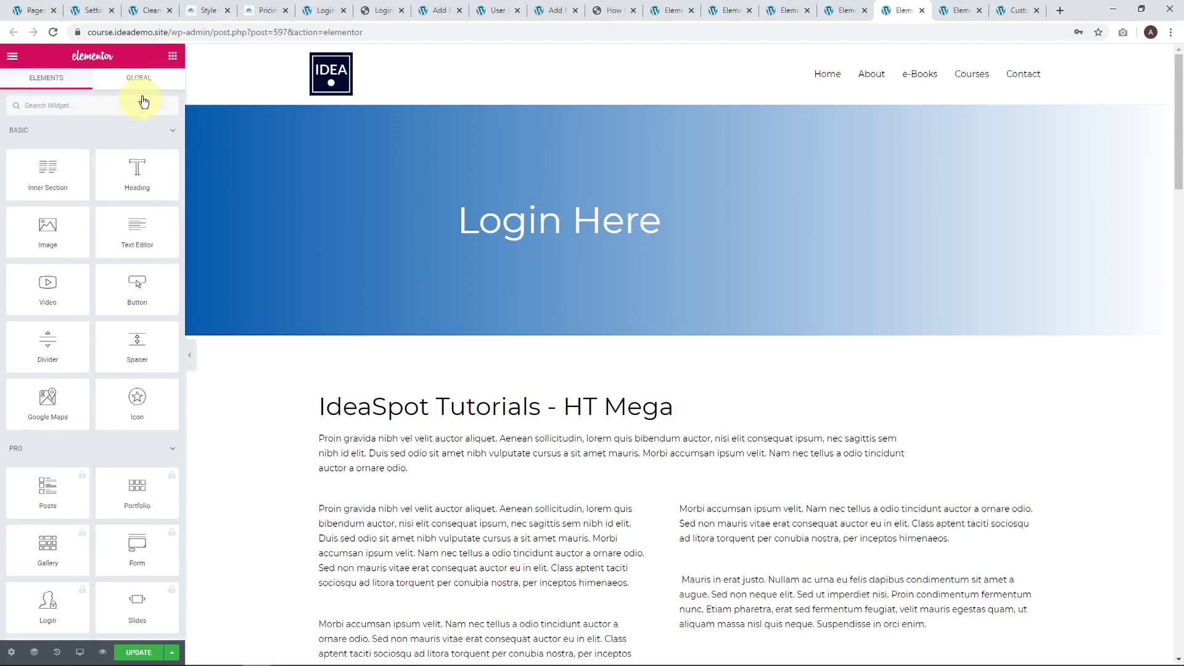
Step: Add the HTMega User Login Form widget beneath the Login Here heading on the HT Mega page in Elementor
{"action": "scroll", "coordinate": [105, 265], "scroll_direction": "down", "scroll_amount": 10}
{"action": "scroll", "coordinate": [101, 292], "scroll_direction": "down", "scroll_amount": 15}
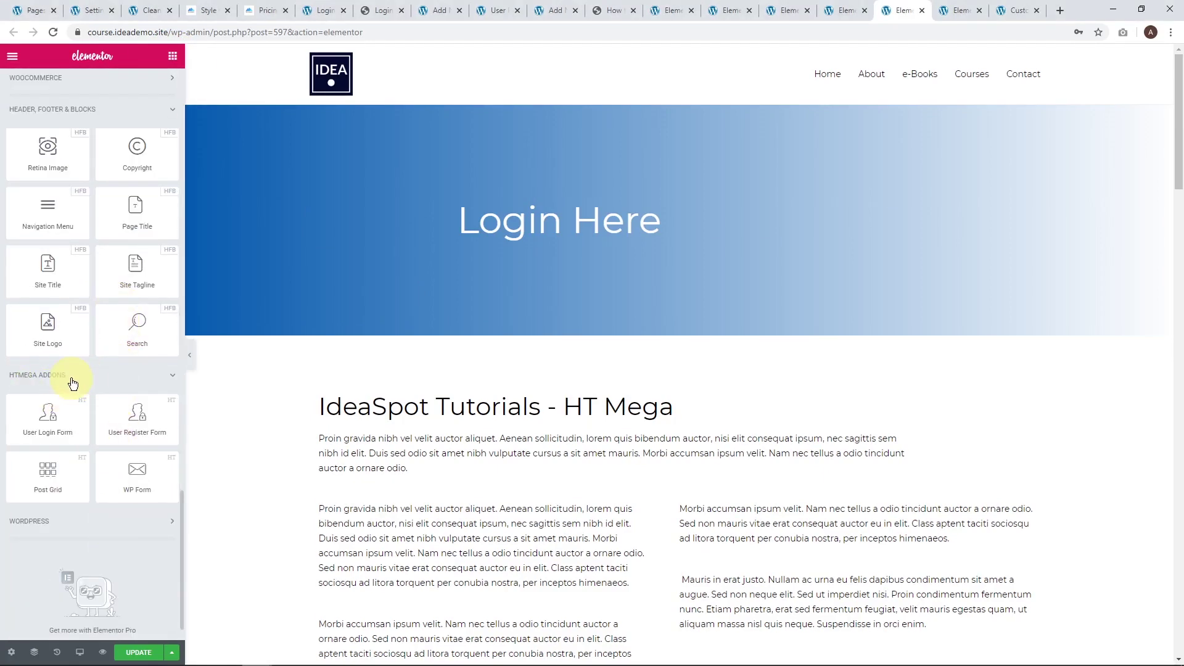
{"action": "left_click_drag", "start_coordinate": [45, 422], "coordinate": [534, 240]}
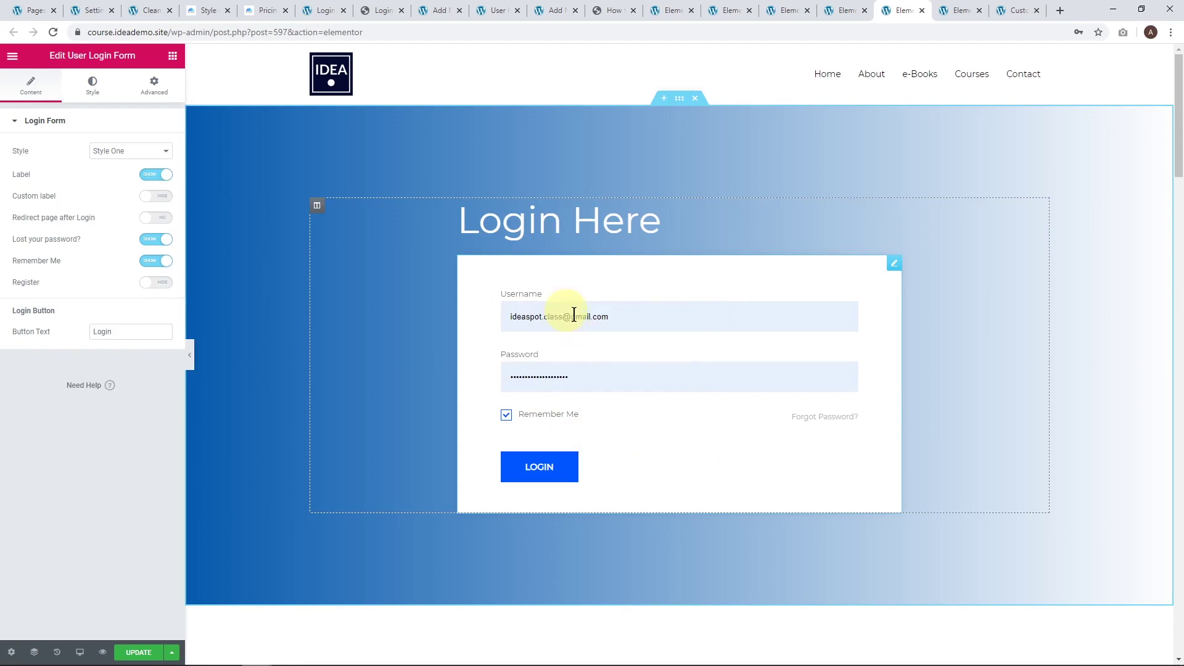
Step: Try Style Seven, Style Six and Style Five on the login form, and set its style to Style Two
{"action": "left_click", "coordinate": [114, 152]}
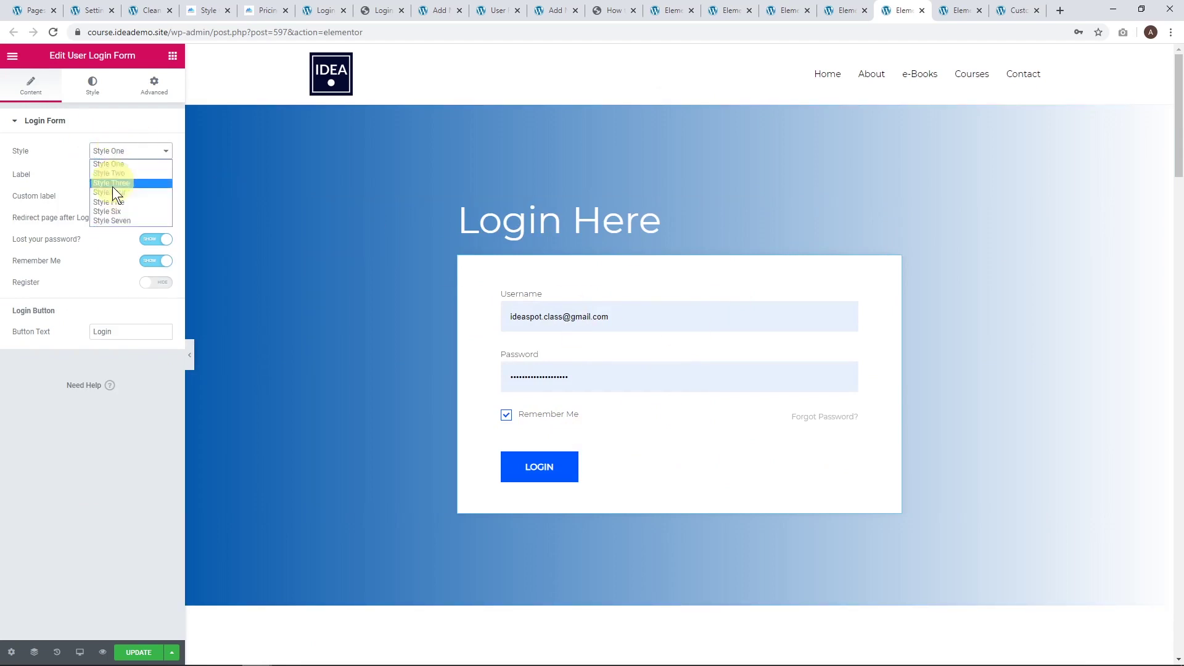
{"action": "left_click", "coordinate": [121, 220]}
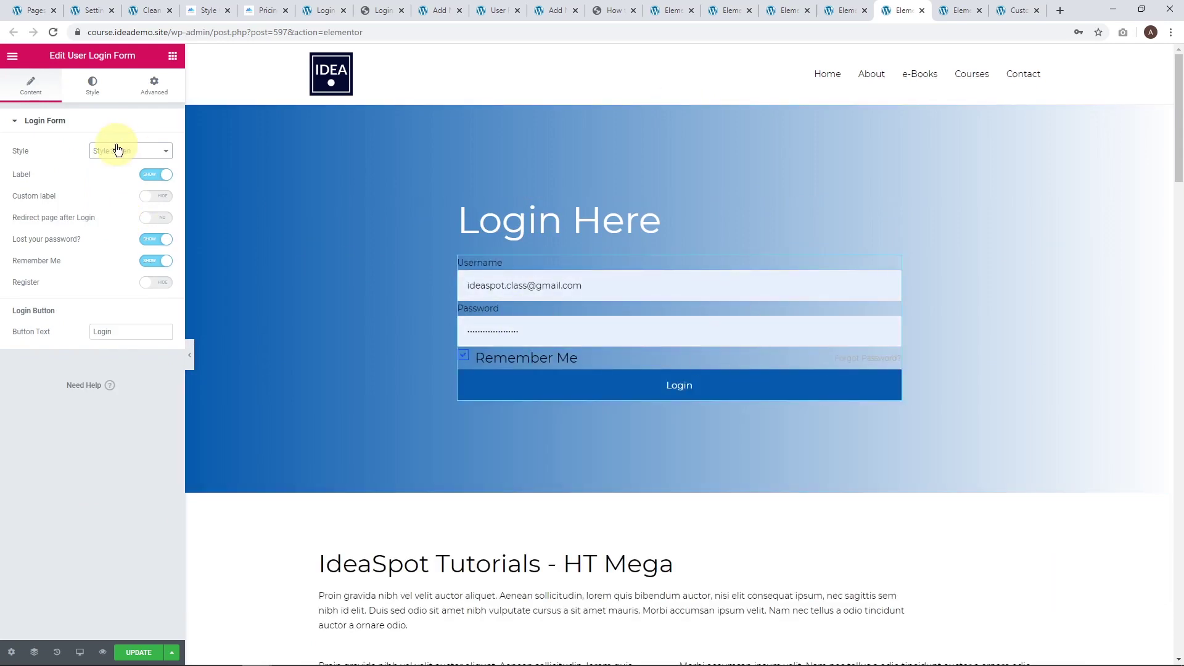
{"action": "left_click", "coordinate": [118, 152]}
{"action": "left_click", "coordinate": [124, 212]}
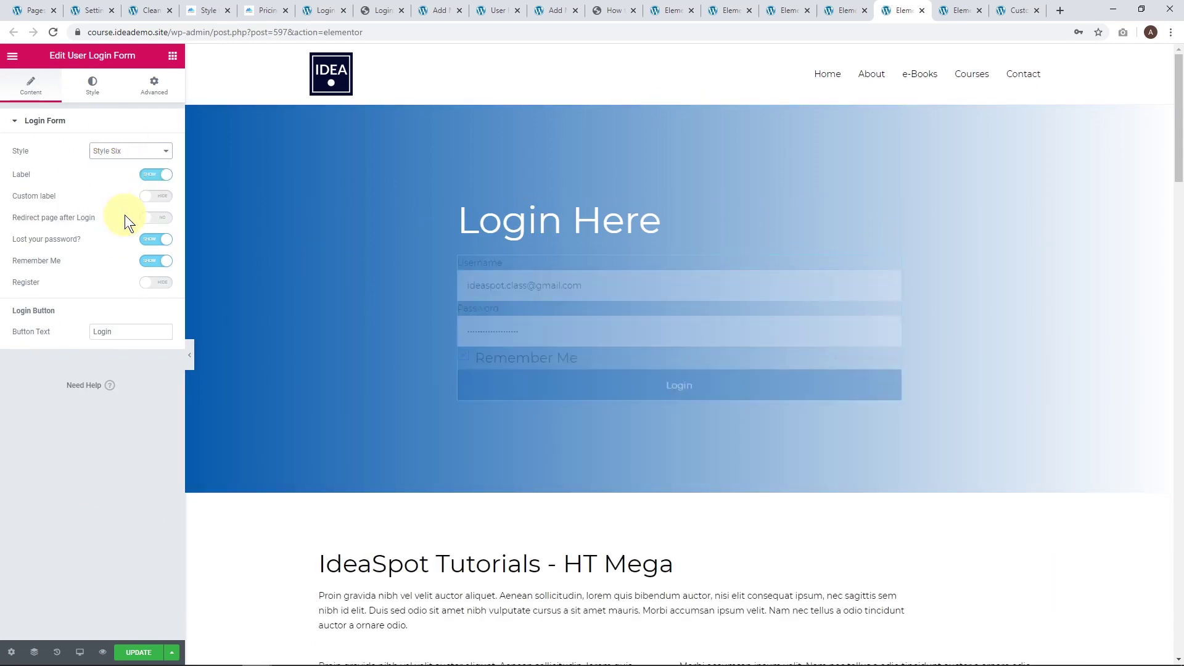
{"action": "left_click", "coordinate": [117, 152]}
{"action": "left_click", "coordinate": [133, 202]}
{"action": "left_click", "coordinate": [131, 154]}
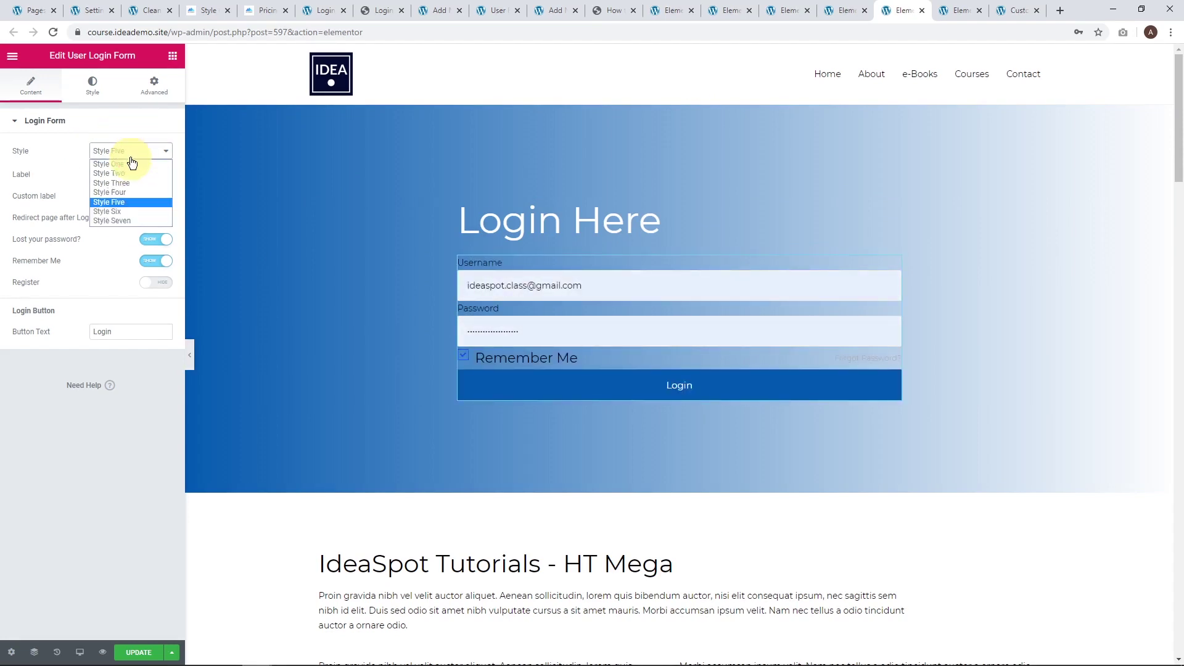
{"action": "left_click", "coordinate": [128, 170]}
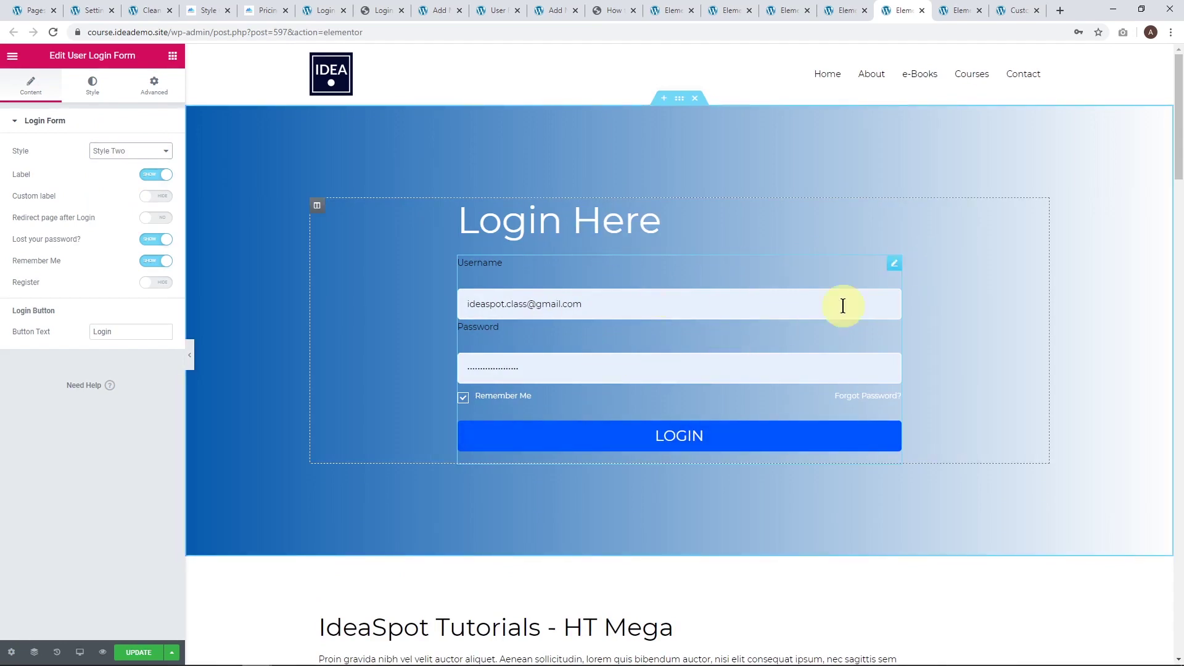
Step: Open the User Register Form widget in the Register section for editing and view its available styles
{"action": "left_click_drag", "start_coordinate": [1178, 128], "coordinate": [1166, 309]}
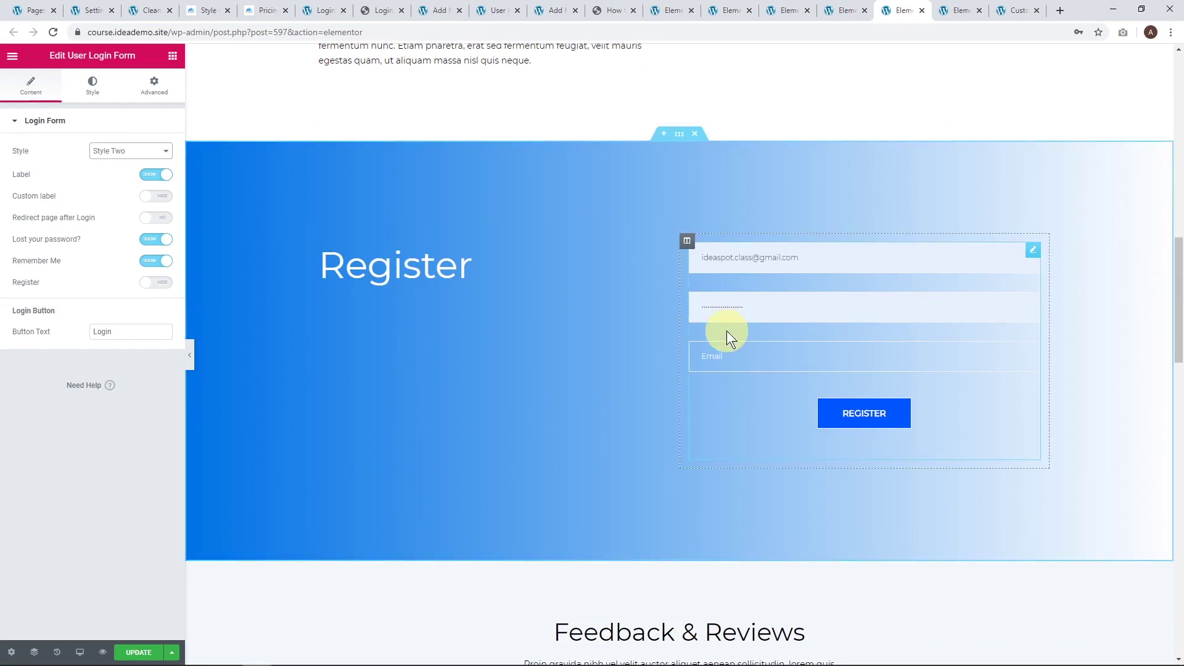
{"action": "left_click", "coordinate": [1033, 250]}
{"action": "left_click", "coordinate": [135, 150]}
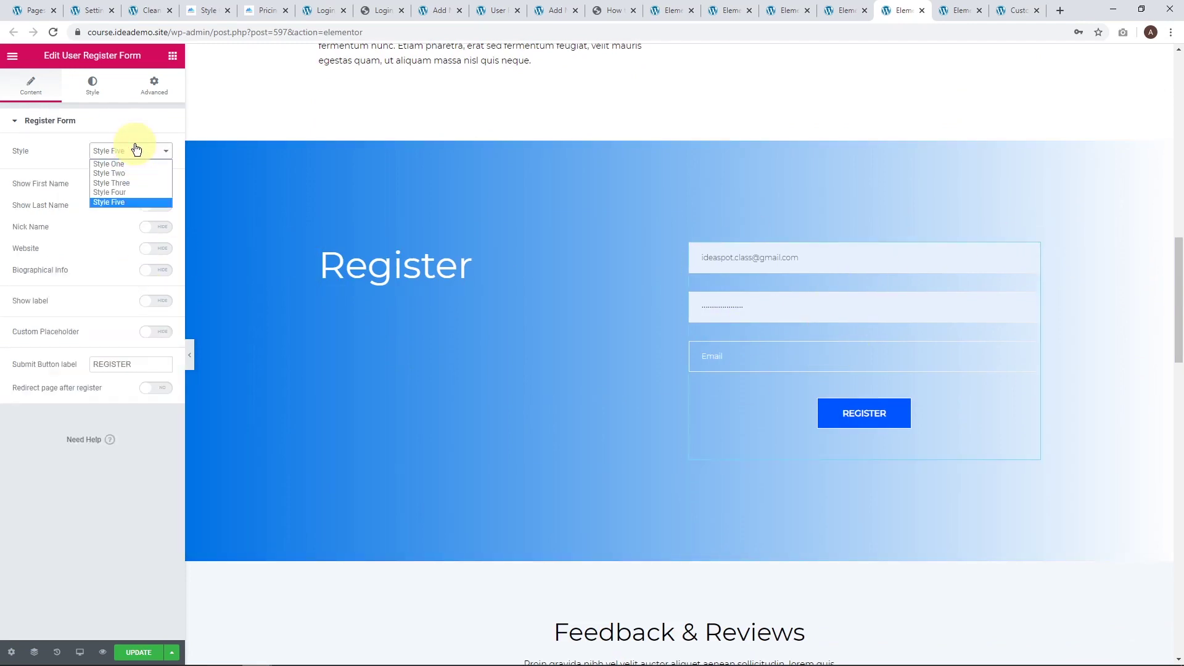
{"action": "left_click", "coordinate": [858, 185]}
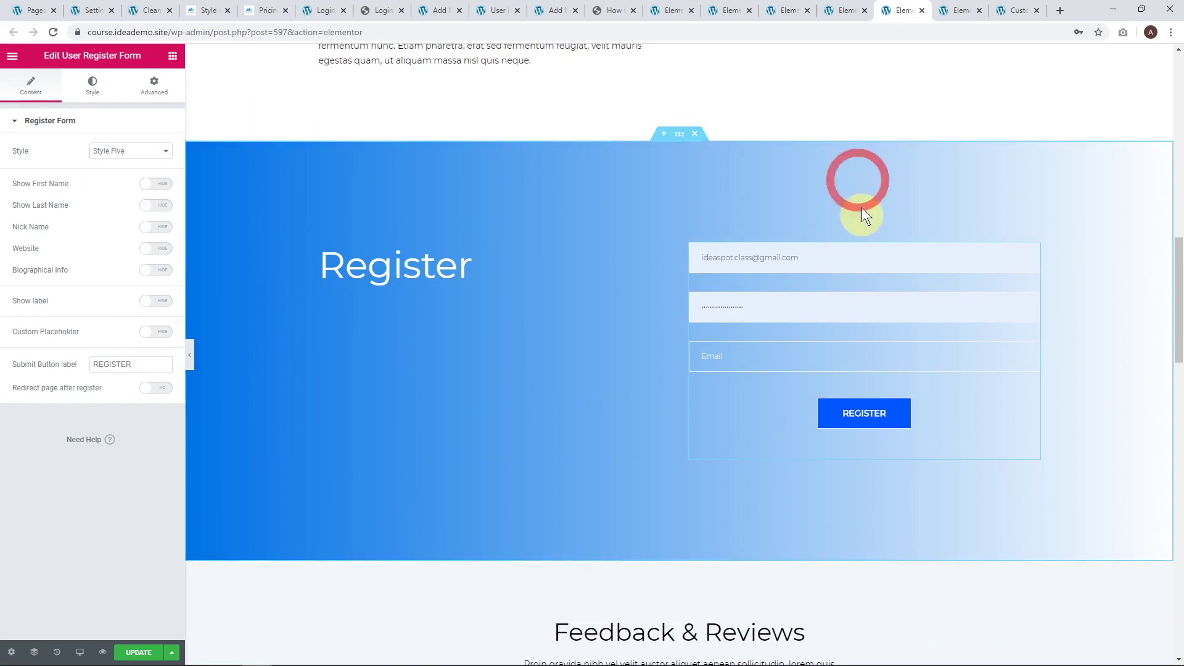
Step: Reopen the User Login Form widget under Login Here for editing and turn on its custom labels
{"action": "left_click_drag", "start_coordinate": [1179, 317], "coordinate": [1179, 135]}
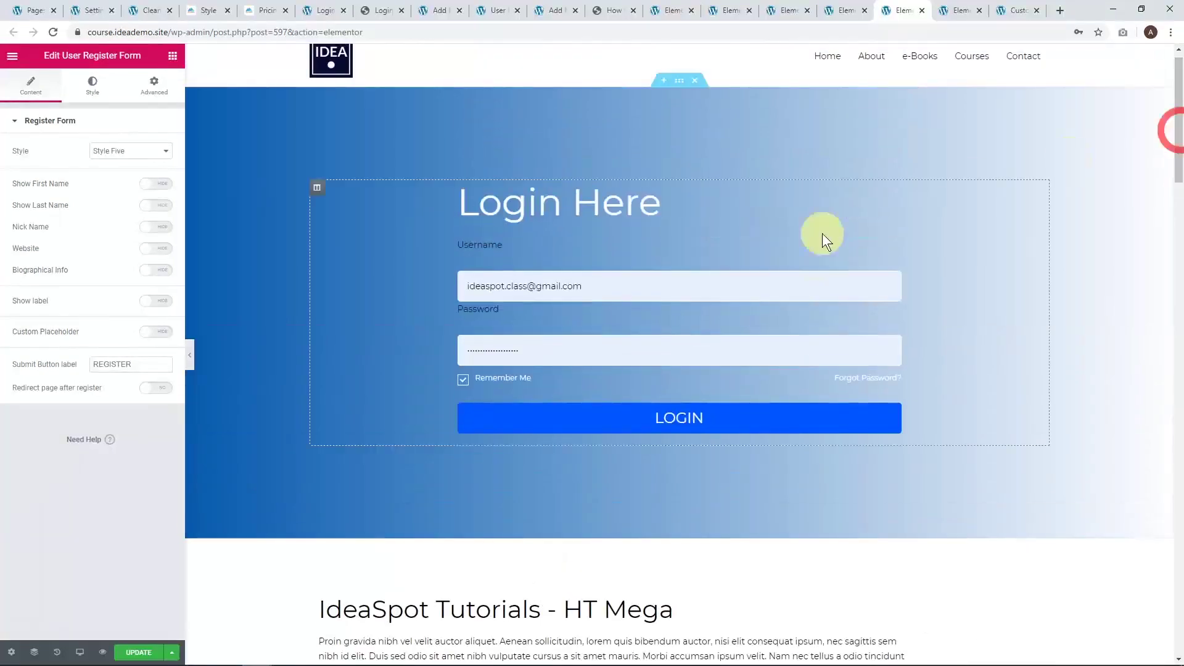
{"action": "left_click", "coordinate": [895, 246]}
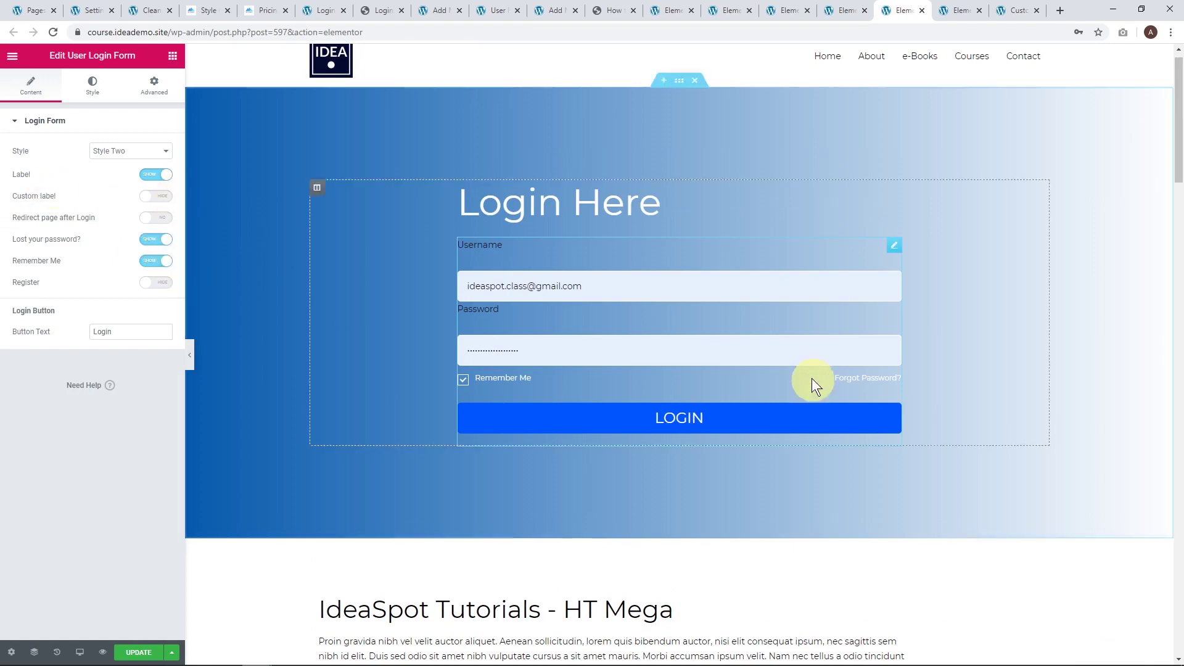
{"action": "left_click", "coordinate": [154, 197]}
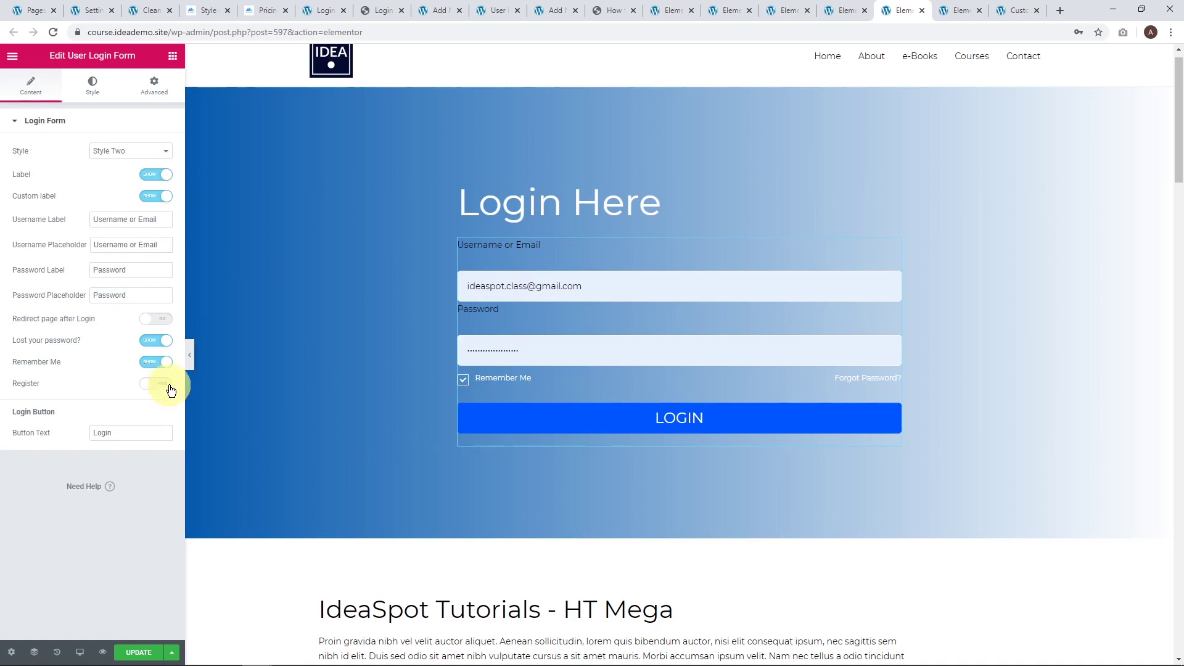
Step: View the login form widget's styling options for the submit button and the input fields
{"action": "left_click", "coordinate": [94, 80]}
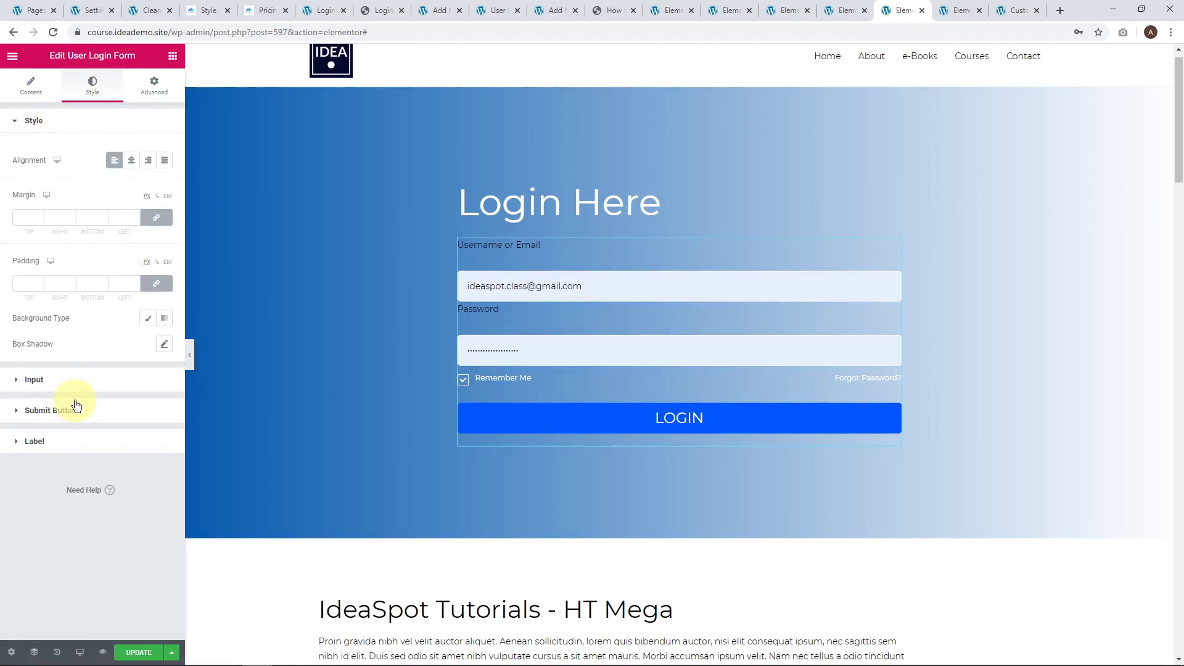
{"action": "left_click", "coordinate": [40, 410]}
{"action": "left_click", "coordinate": [46, 153]}
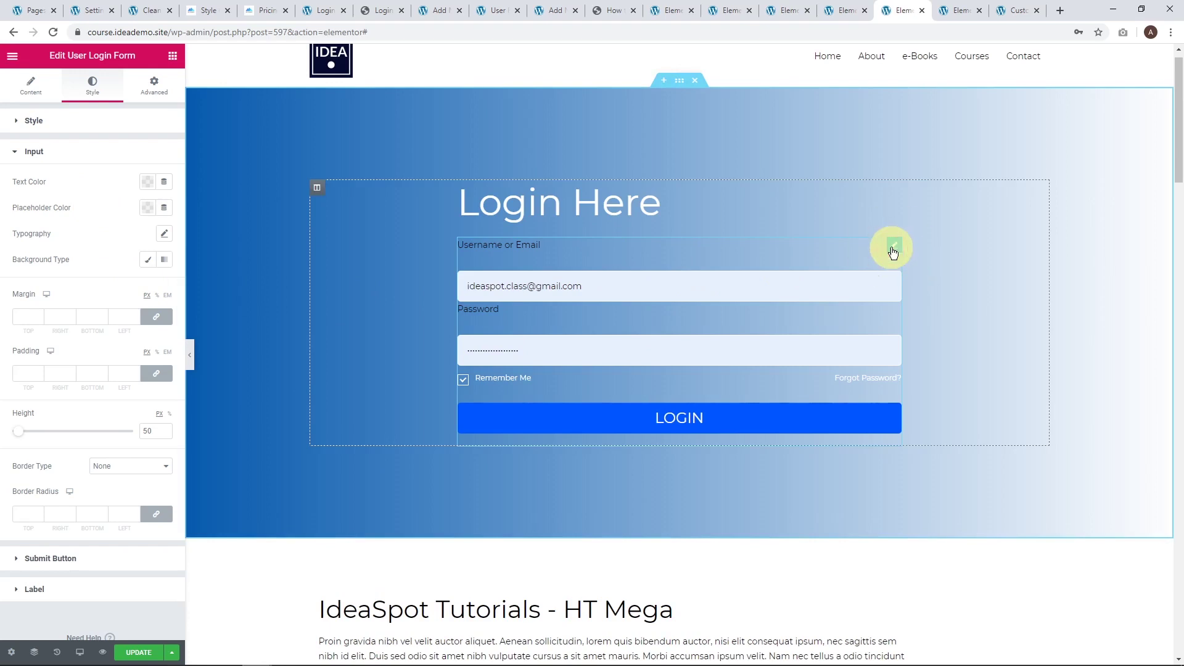
Step: Turn on Redirect page after Login in the User Login Form widget's content settings
{"action": "left_click", "coordinate": [28, 89]}
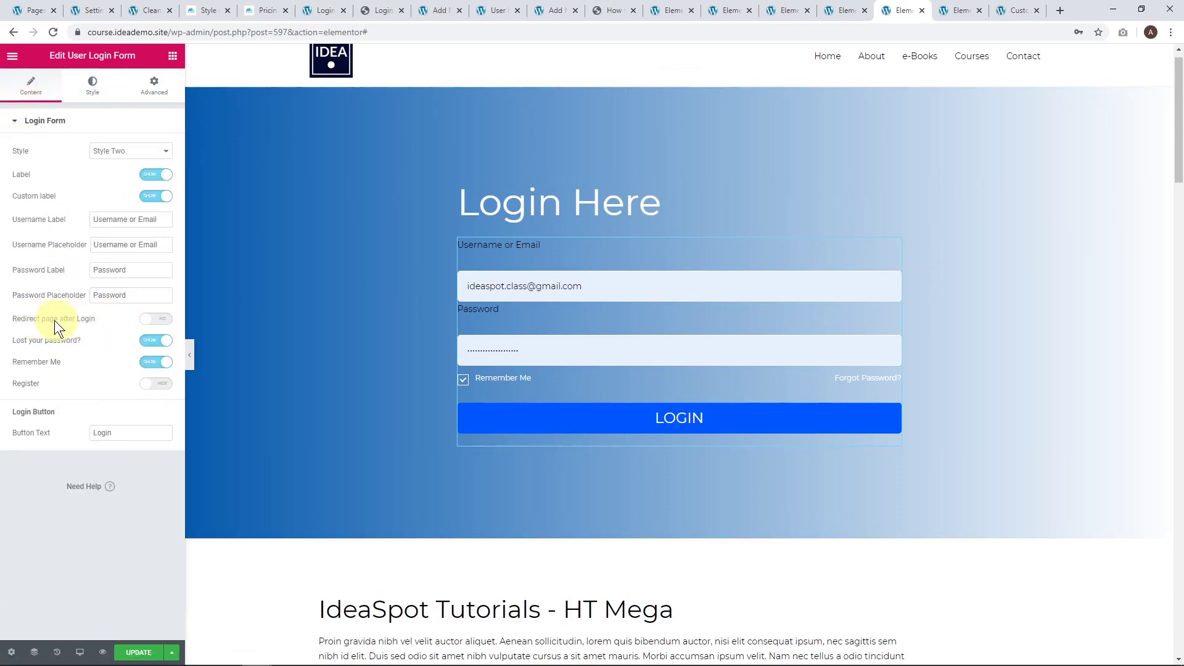
{"action": "left_click", "coordinate": [154, 320]}
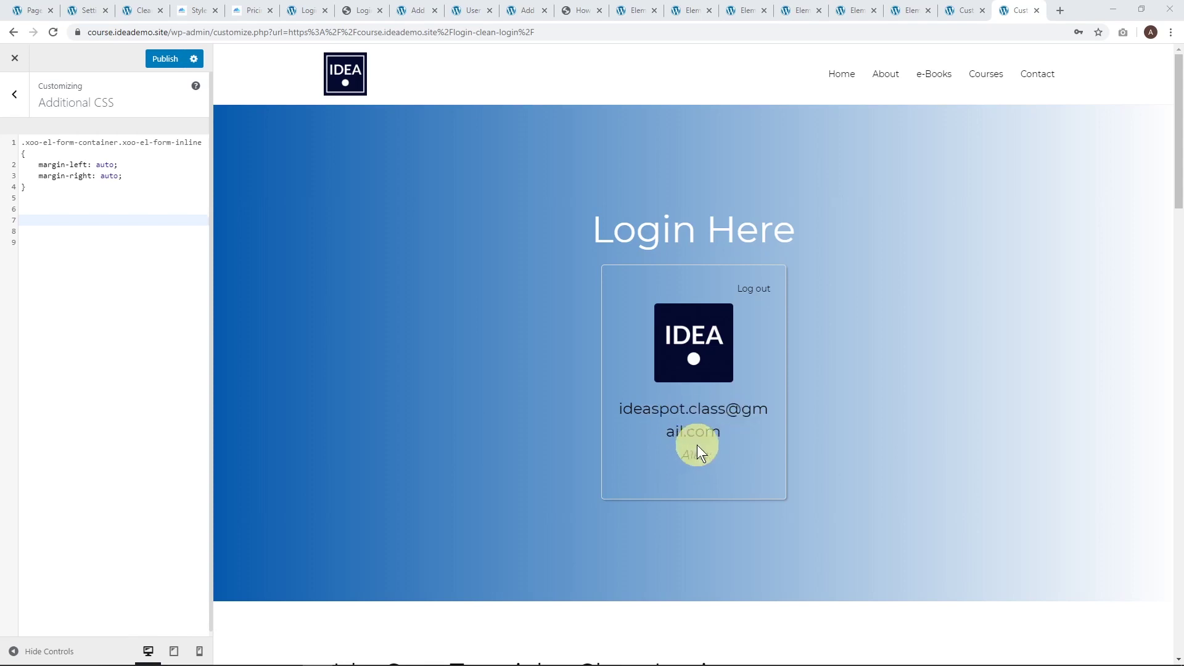
Step: Add an Additional CSS rule setting .cleanlogin-container h4 to font-size: 15px below the existing form-centering rule
{"action": "left_click", "coordinate": [37, 217]}
{"action": "type", "text": ".cleanlogin-container h4 {     font-size: 15px; }"}
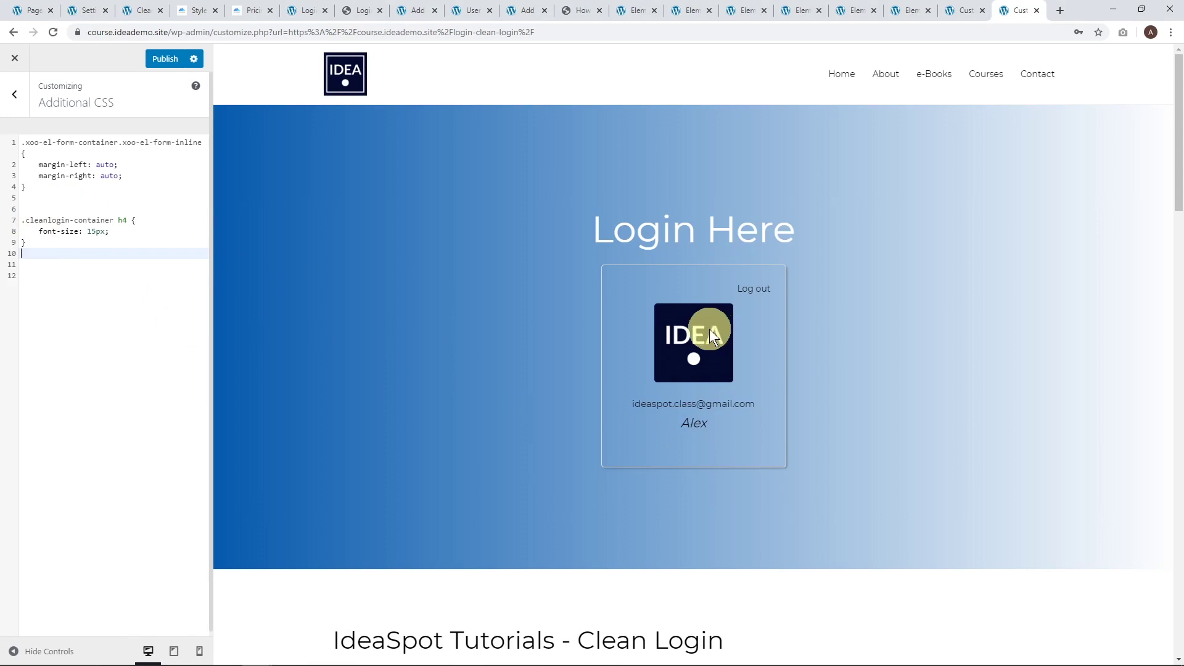